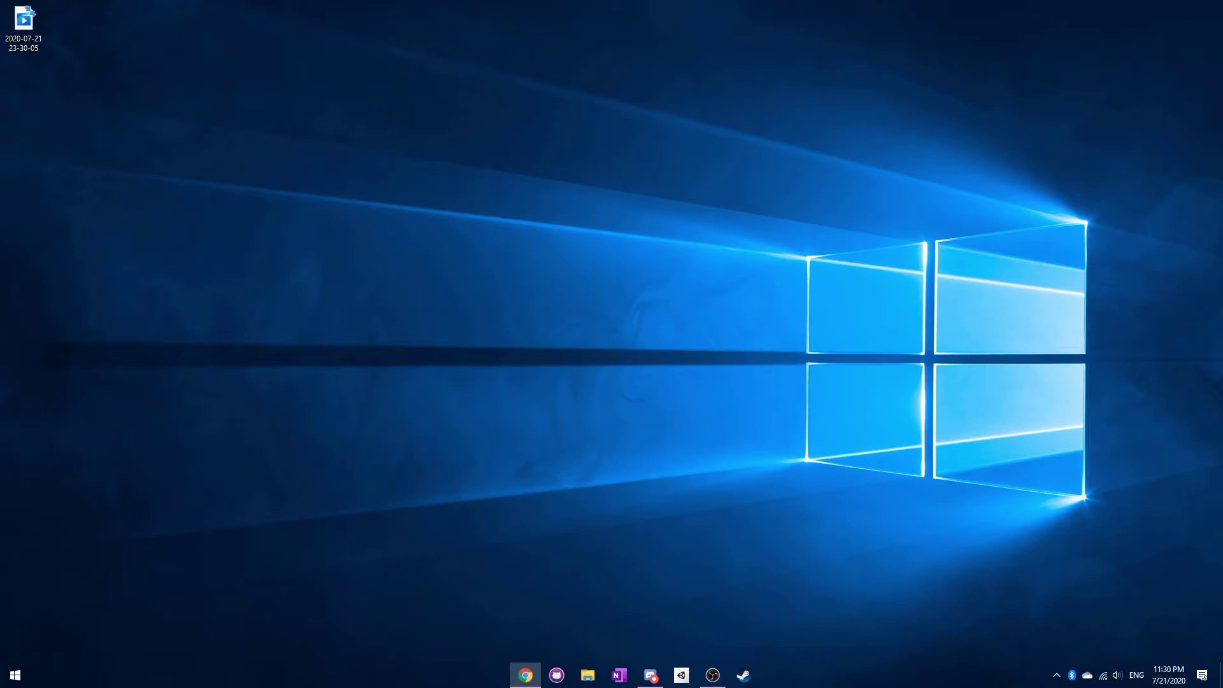
In Chrome, go from unity.com to Plans and pricing and show the free Individual plans
left_click(526, 675)
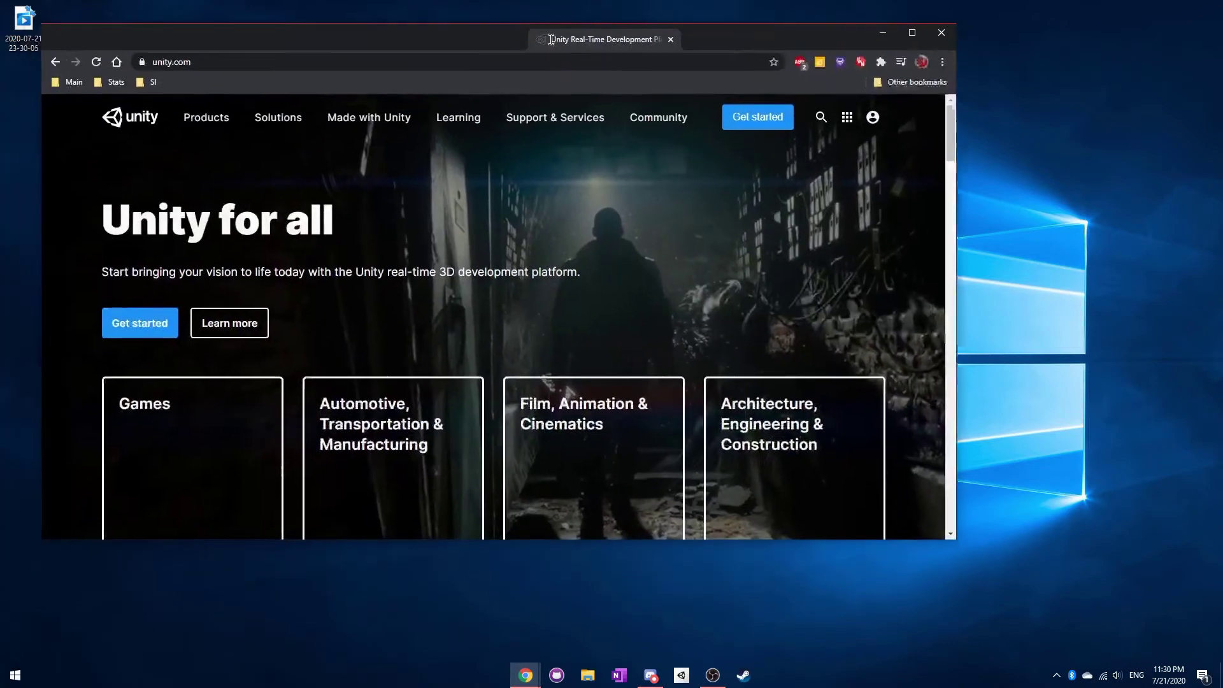
left_click(744, 123)
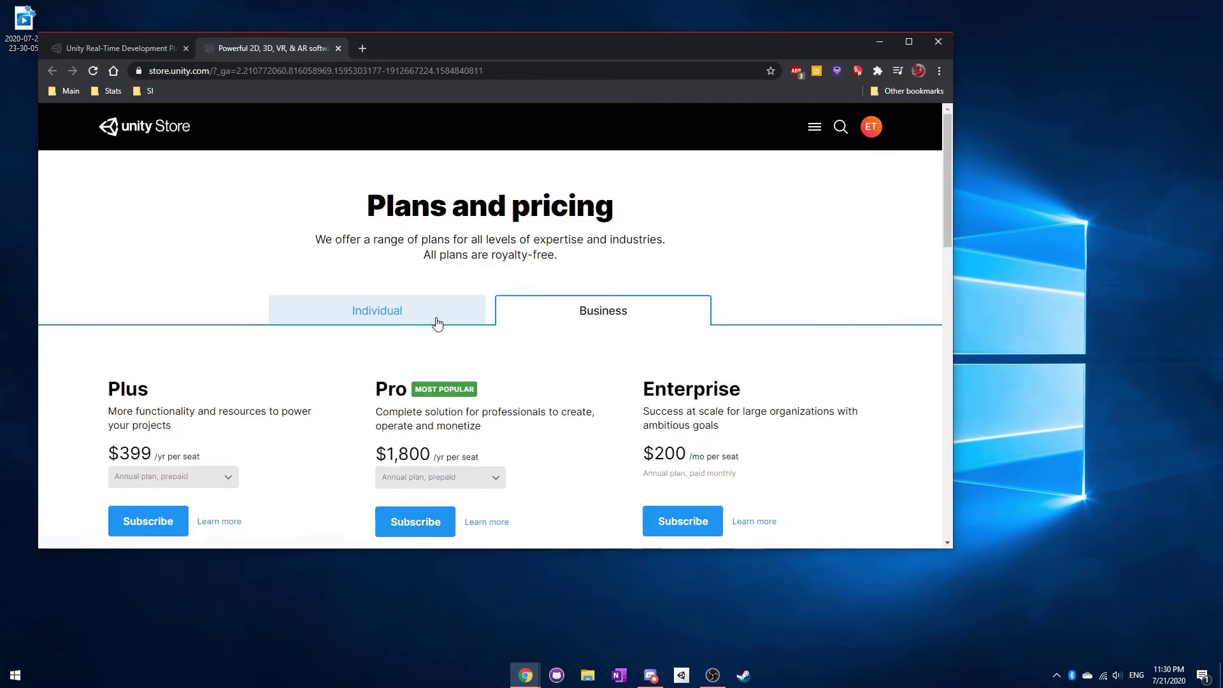
left_click(377, 317)
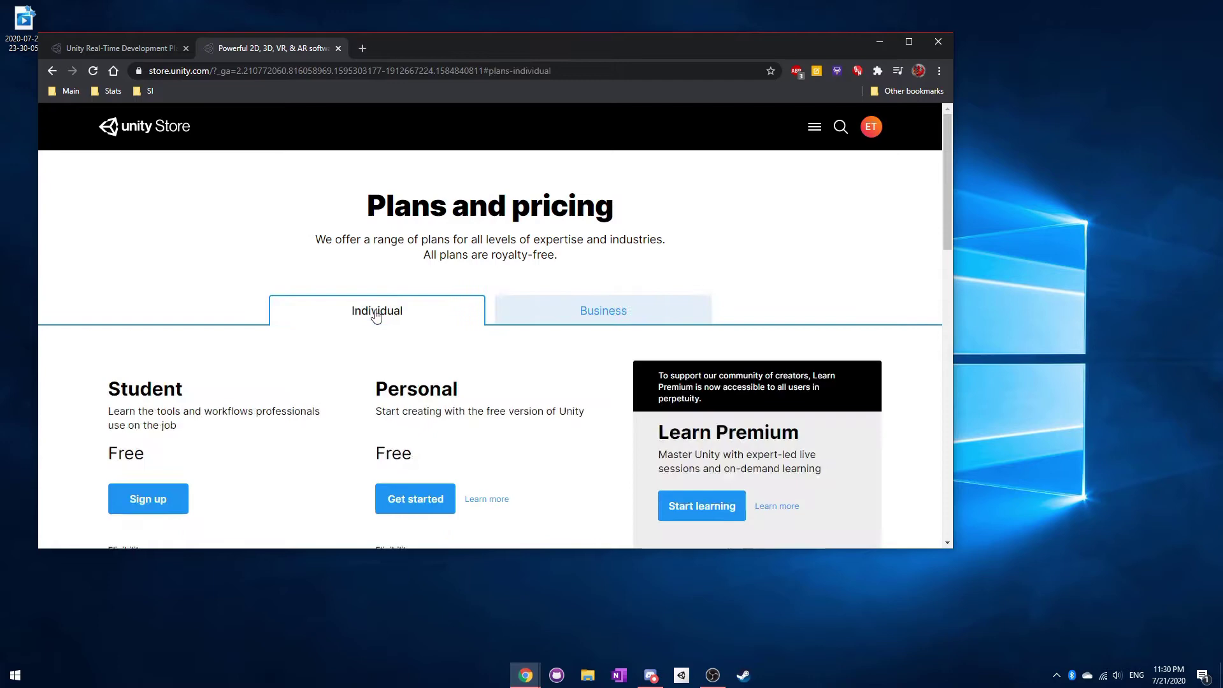
scroll(376, 317, "down", 2)
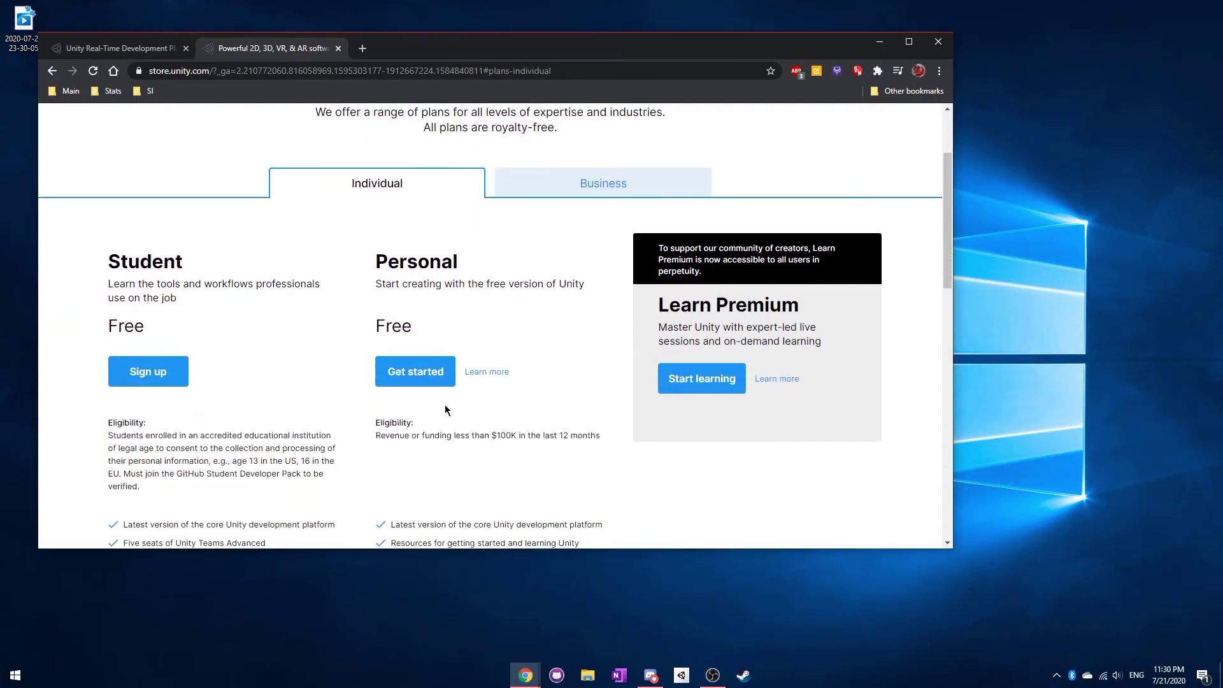
Pick the free Personal plan, agree to the terms and start the Unity Hub installer download
left_click(413, 377)
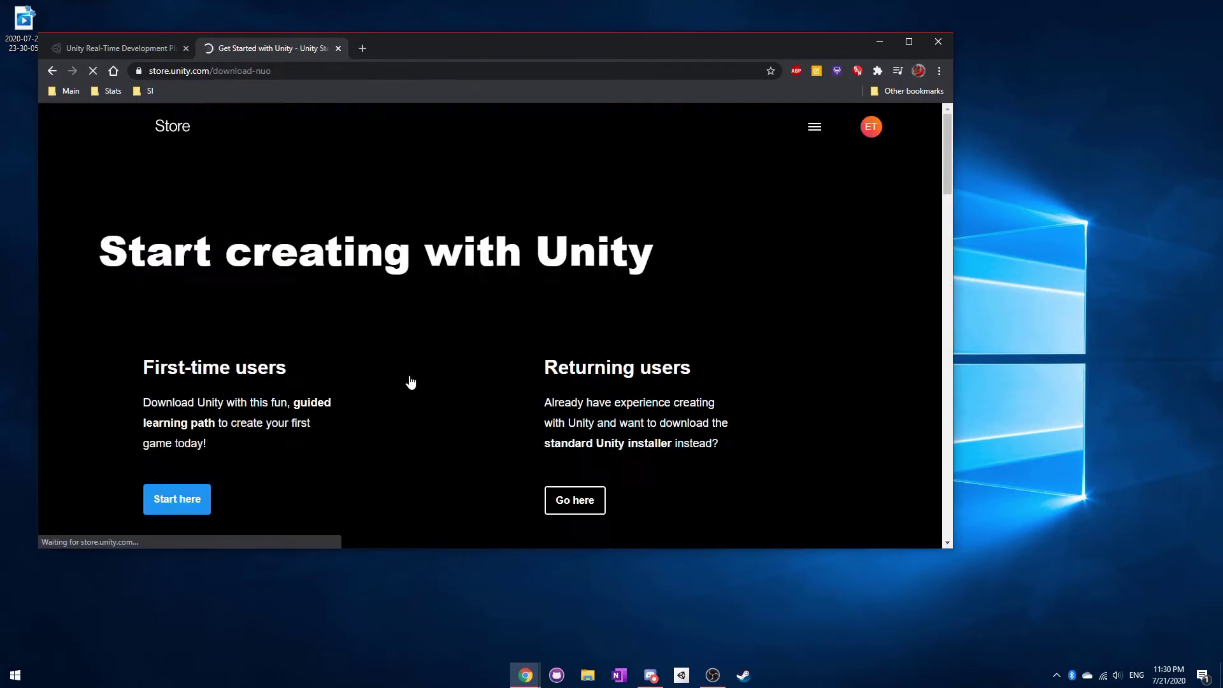
scroll(246, 306, "down", 4)
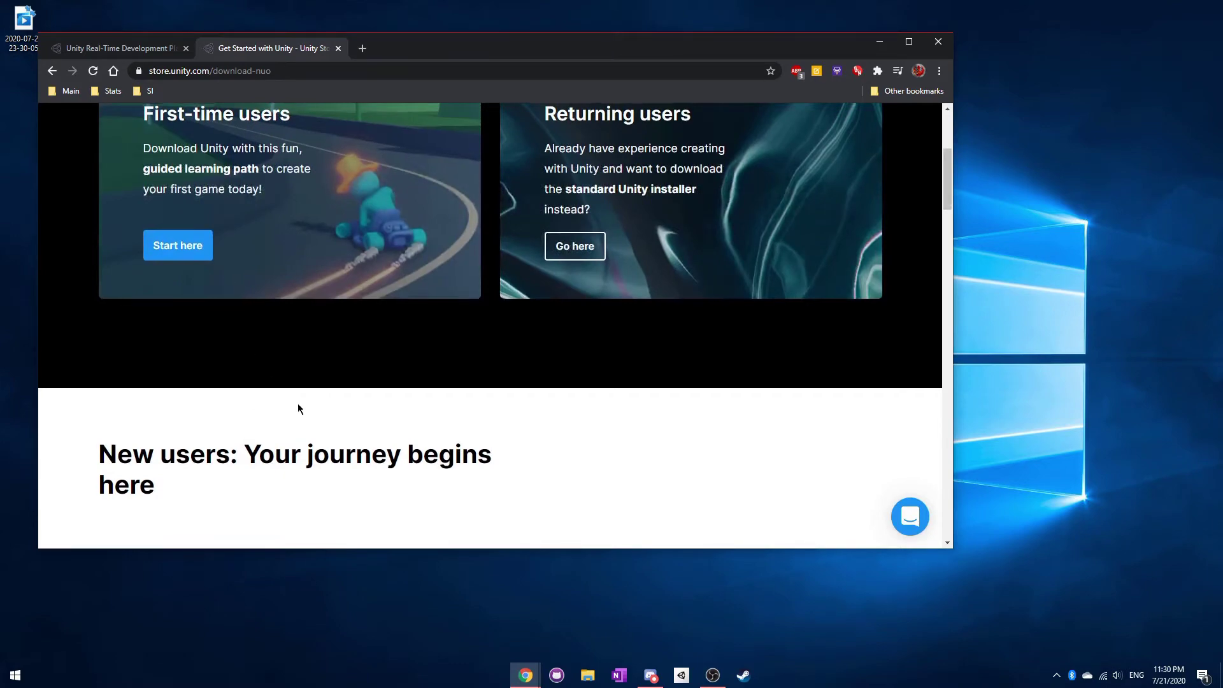
scroll(297, 404, "up", 3)
left_click(200, 443)
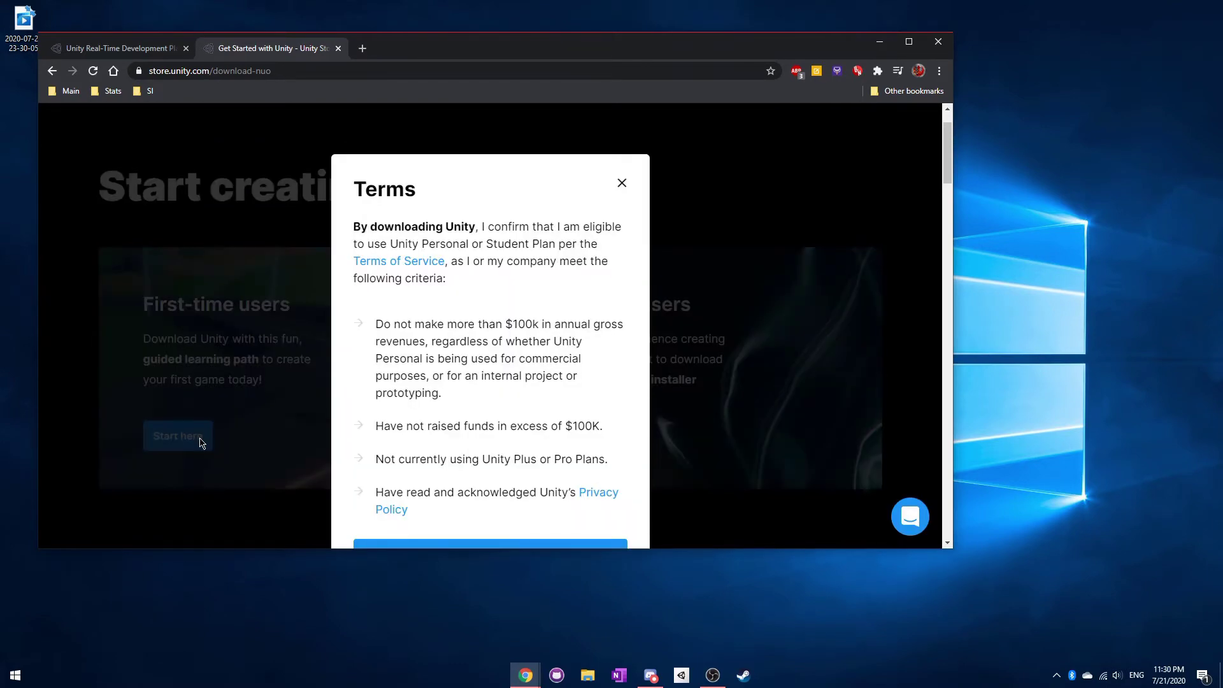
scroll(441, 425, "down", 4)
left_click(527, 374)
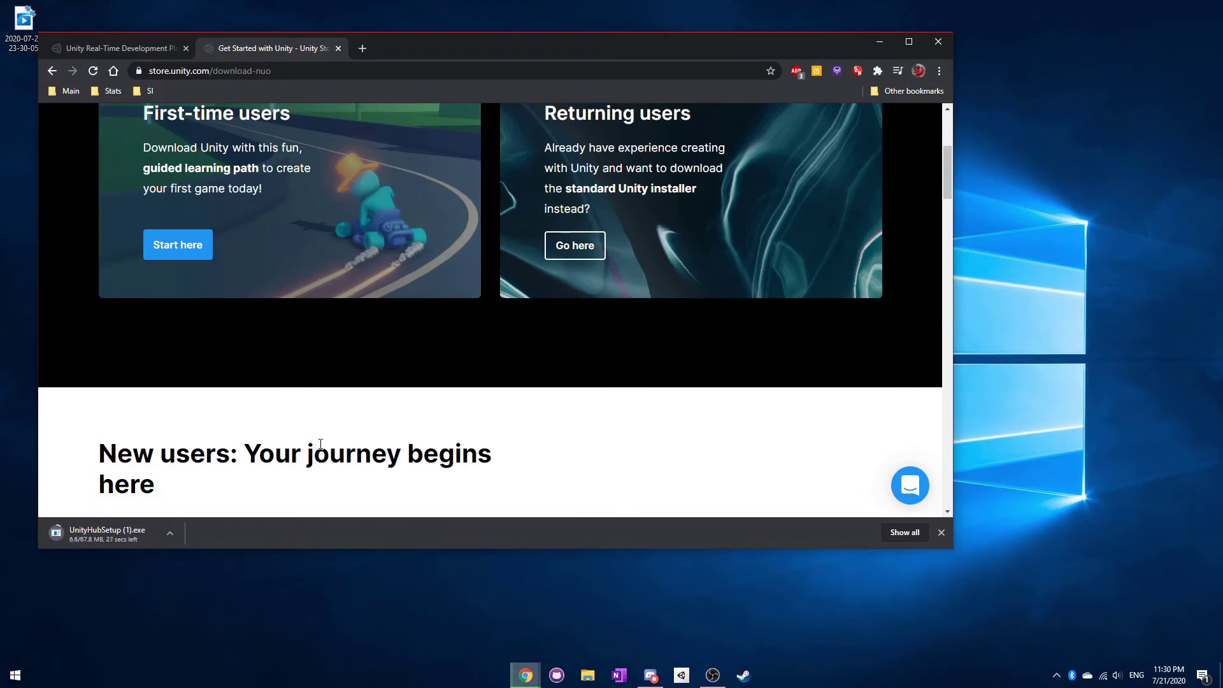
Cancel the UnityHubSetup (1).exe download, hide the downloads bar and close Chrome
scroll(266, 265, "up", 2)
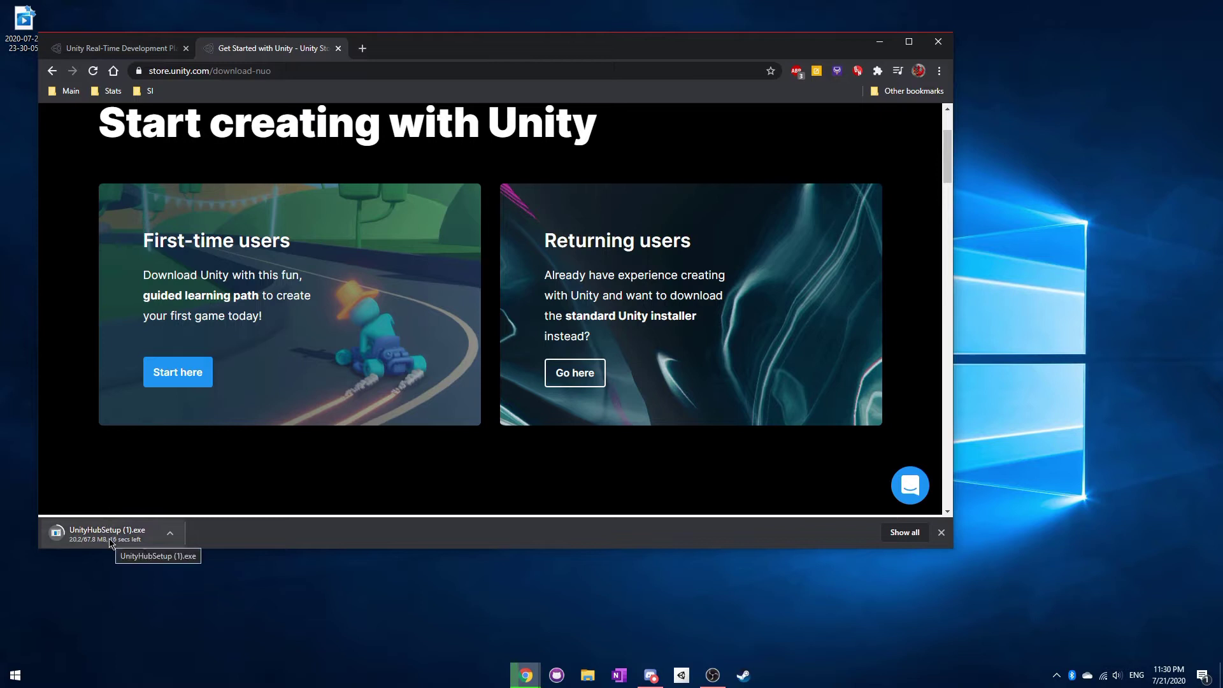
left_click(170, 533)
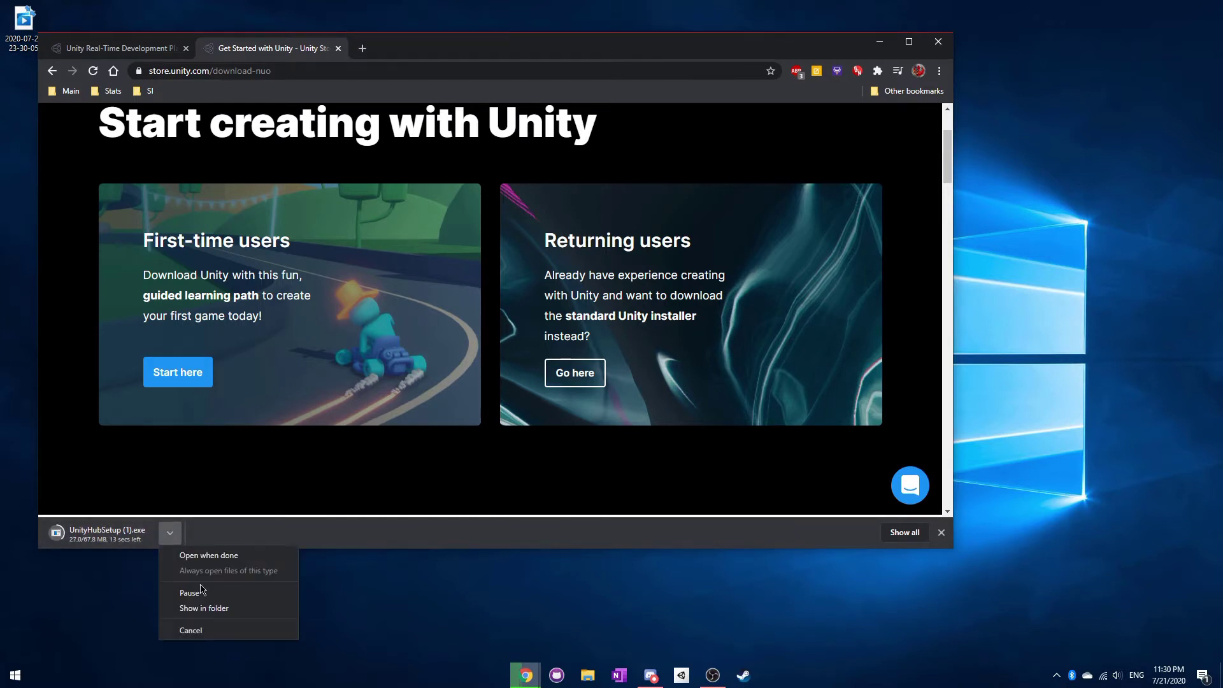
left_click(228, 630)
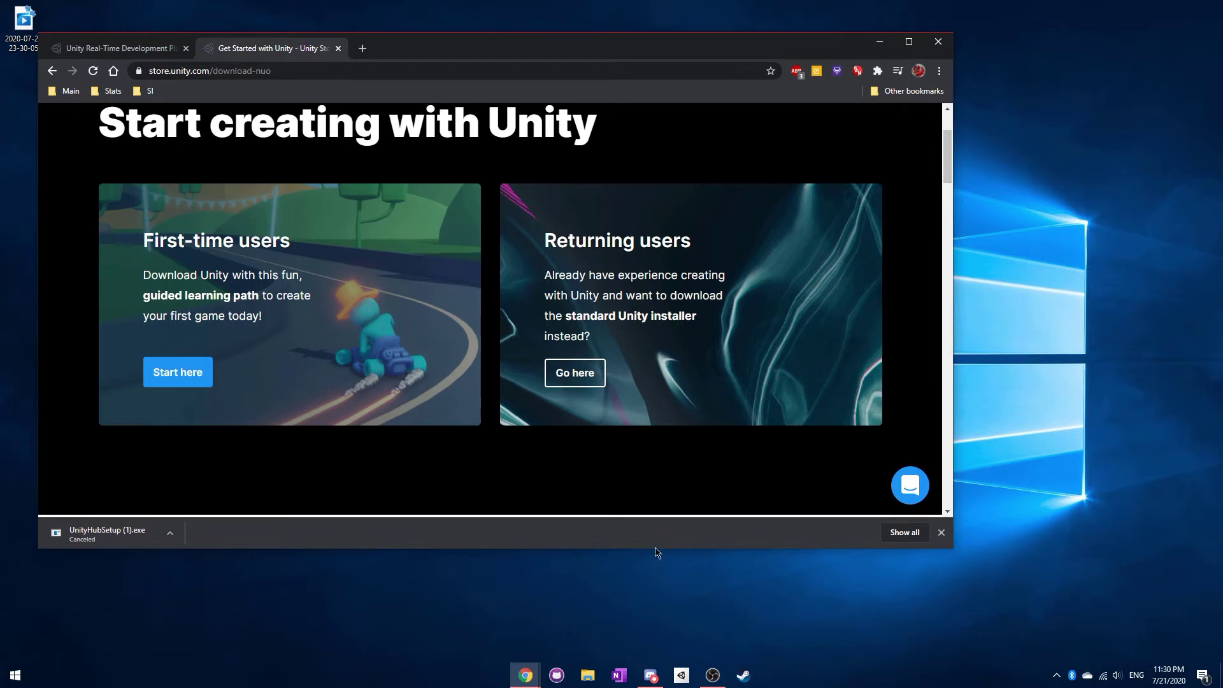
left_click(939, 534)
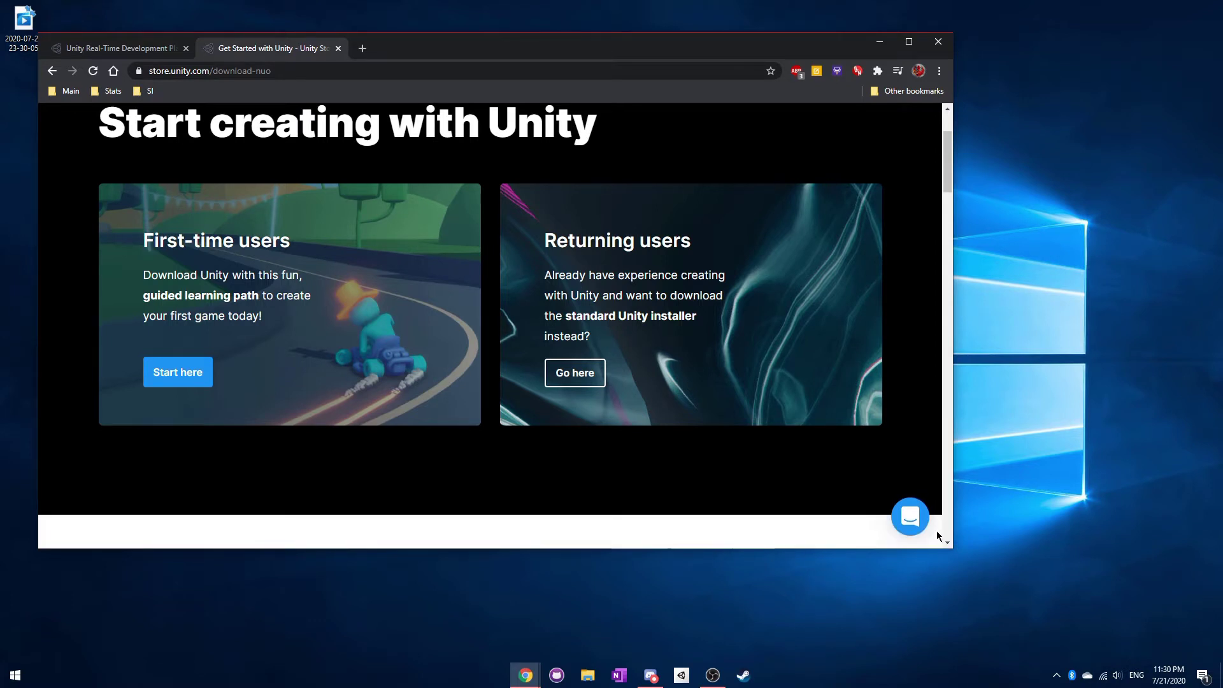
left_click(938, 41)
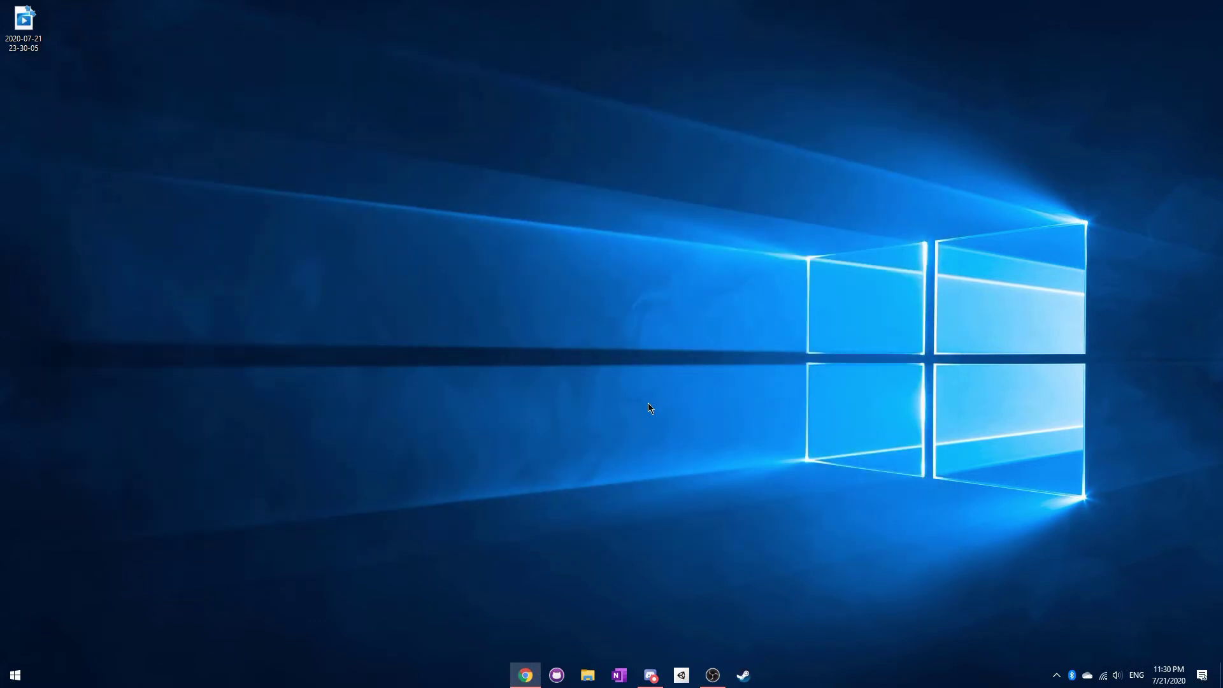
Launch Unity Hub and browse its Installs, Projects, Learn and Community pages
left_click(683, 665)
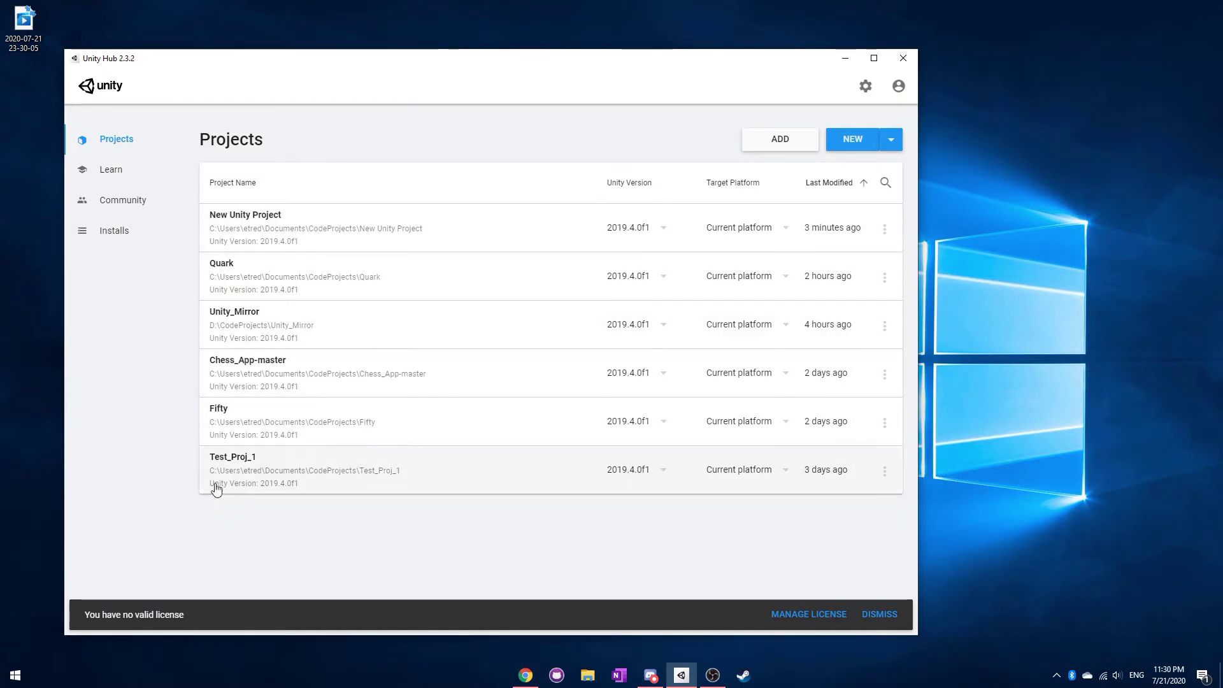
left_click(143, 232)
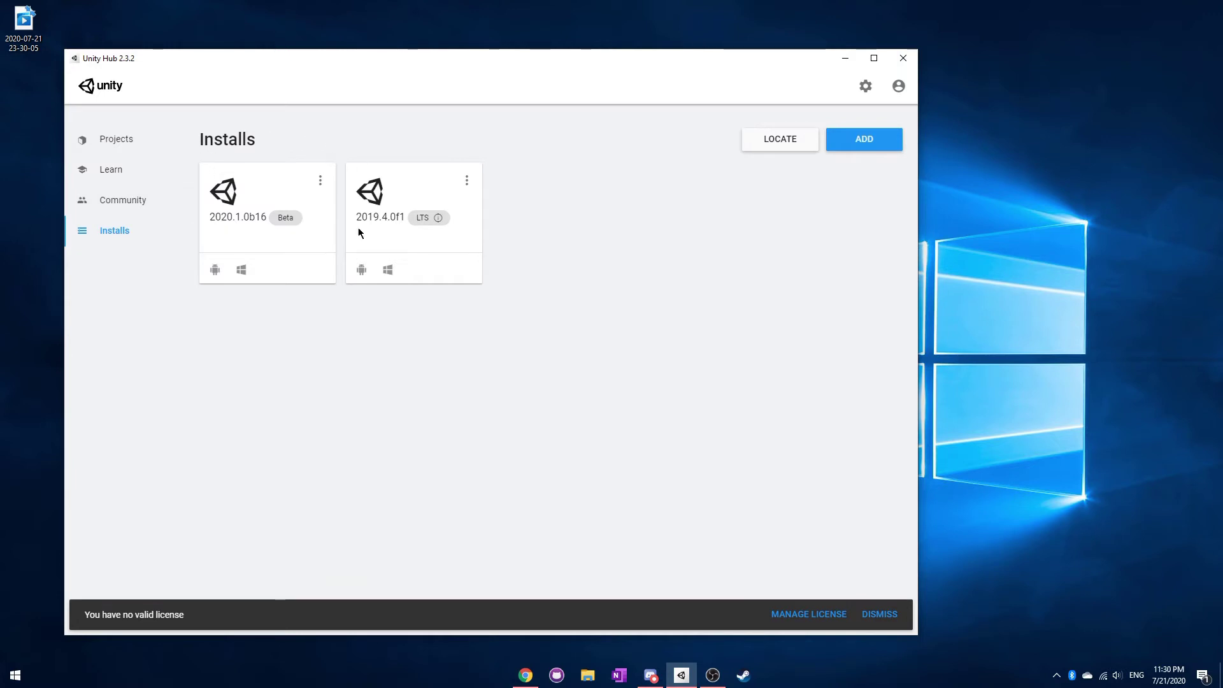
left_click(115, 139)
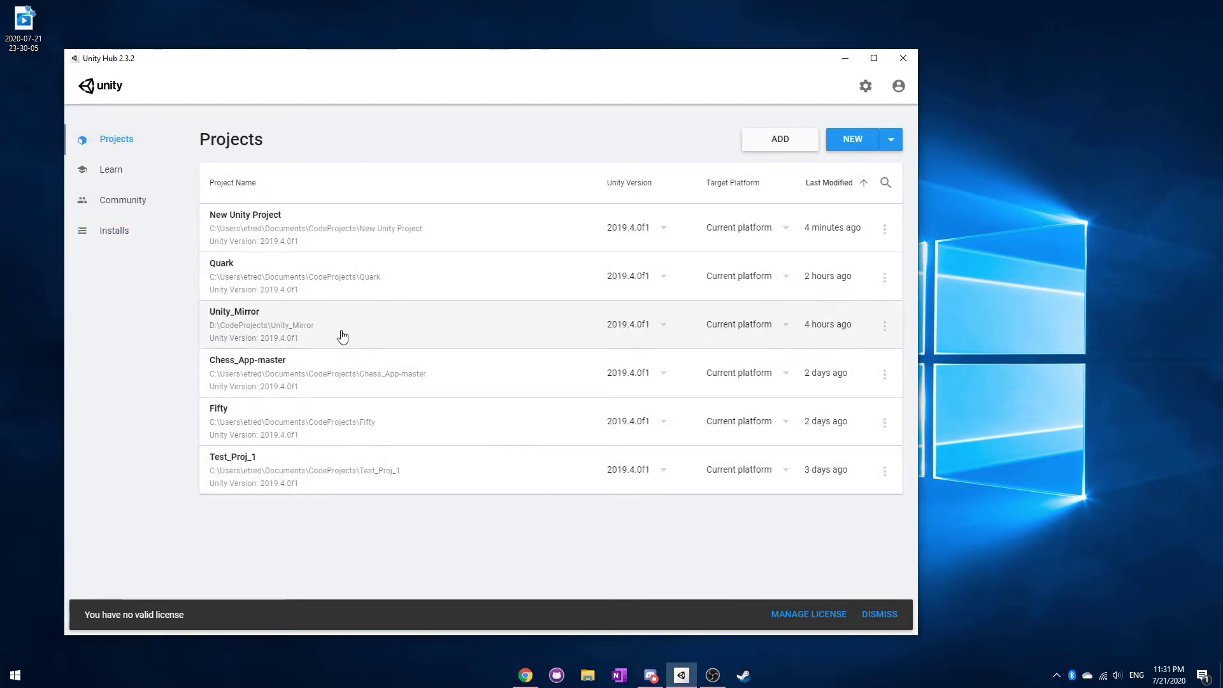
left_click(134, 174)
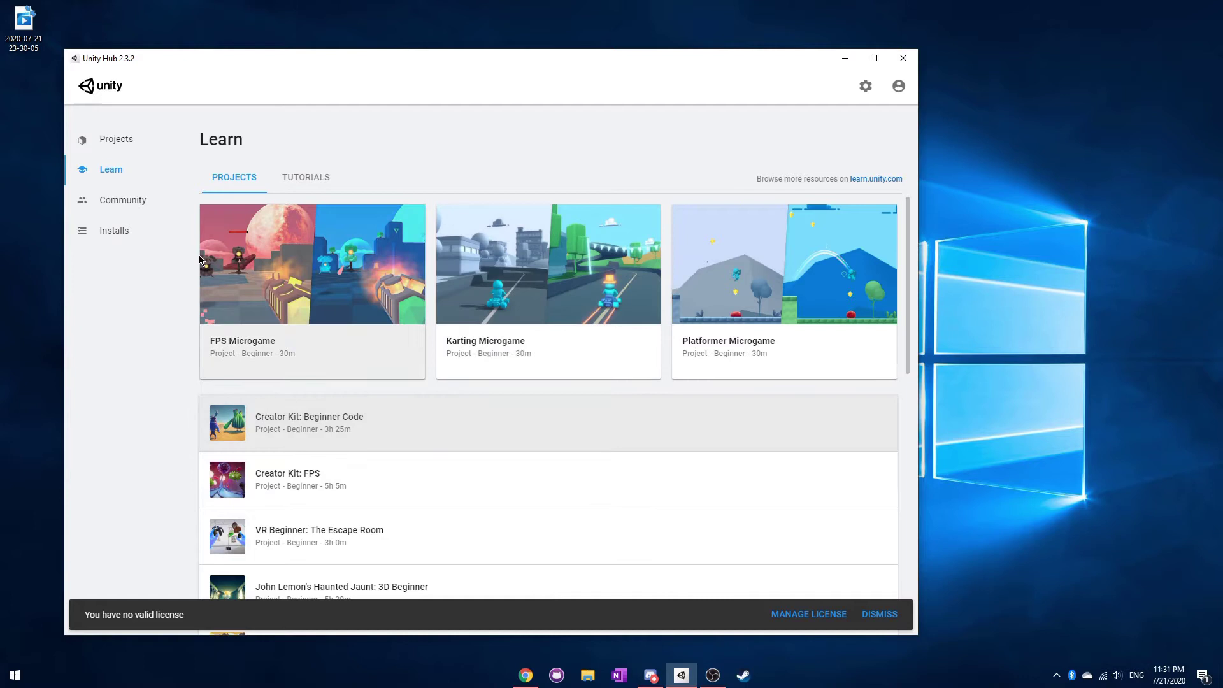
left_click(131, 200)
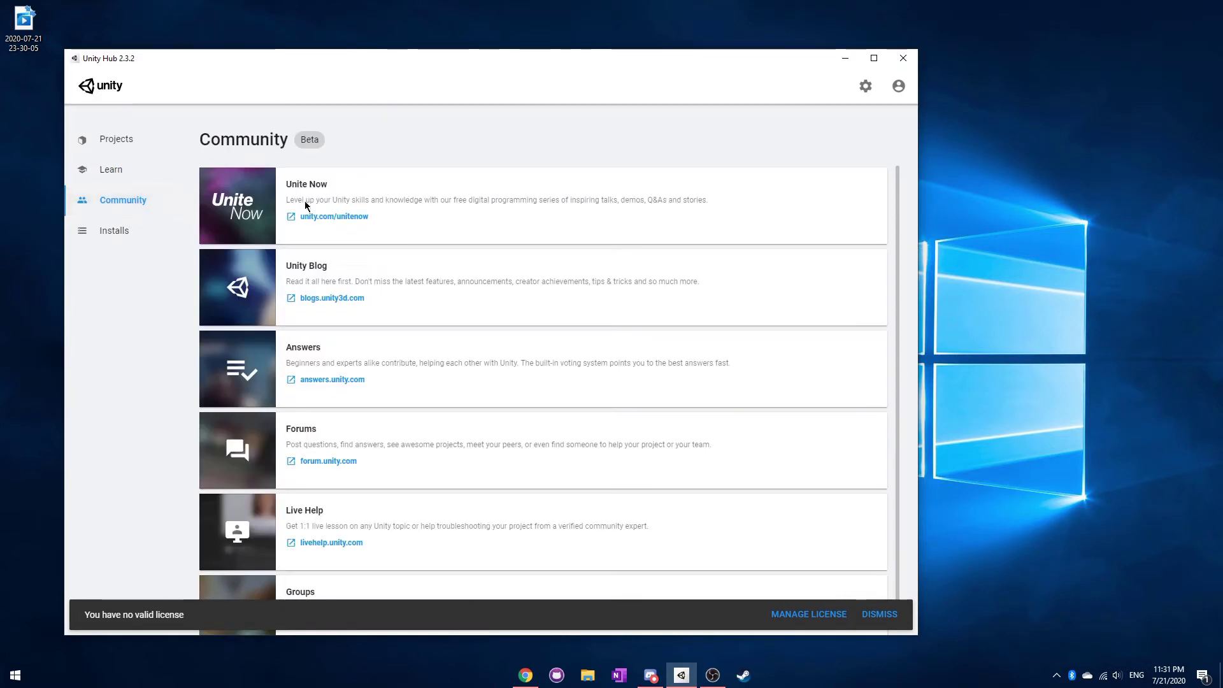
scroll(364, 540, "down", 1)
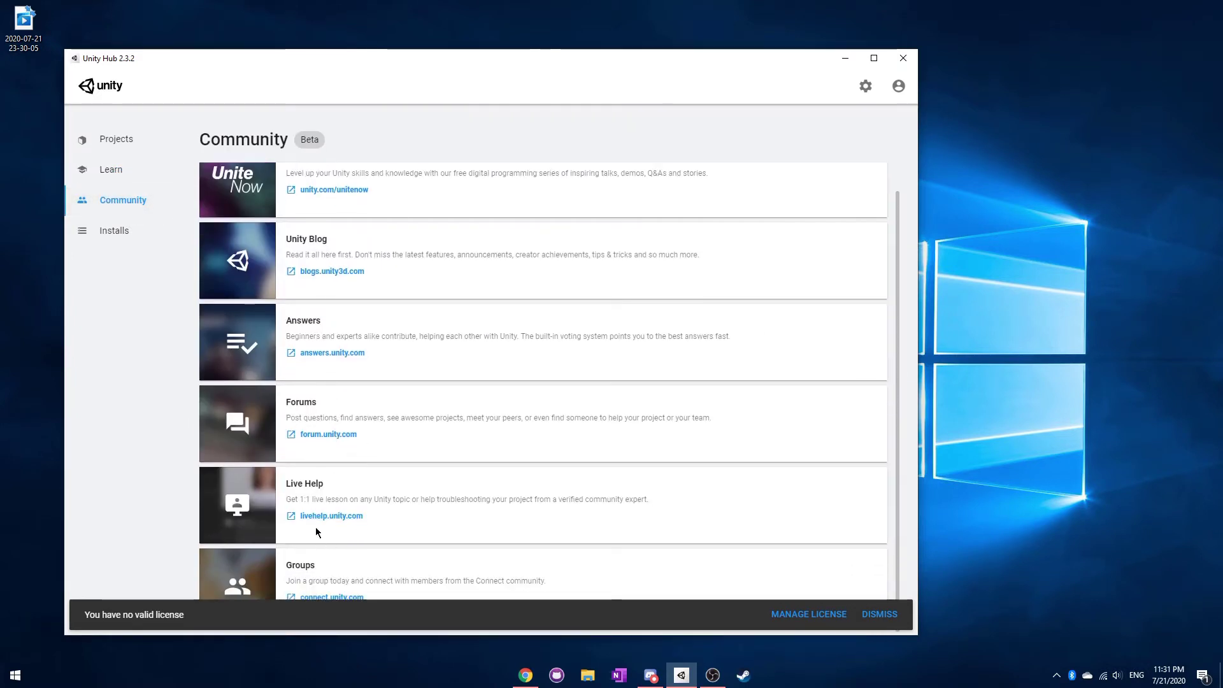
Back on Installs, nudge the window up and dismiss the no-valid-license notice
left_click(136, 233)
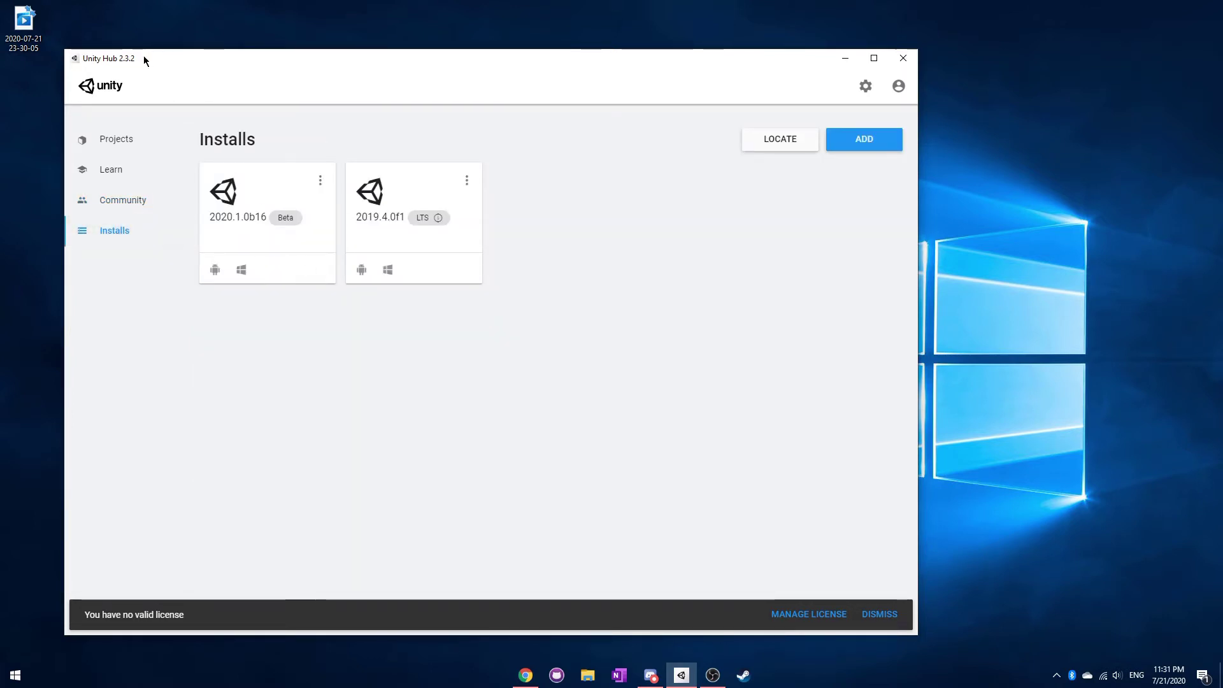
left_click_drag(144, 56, 144, 48)
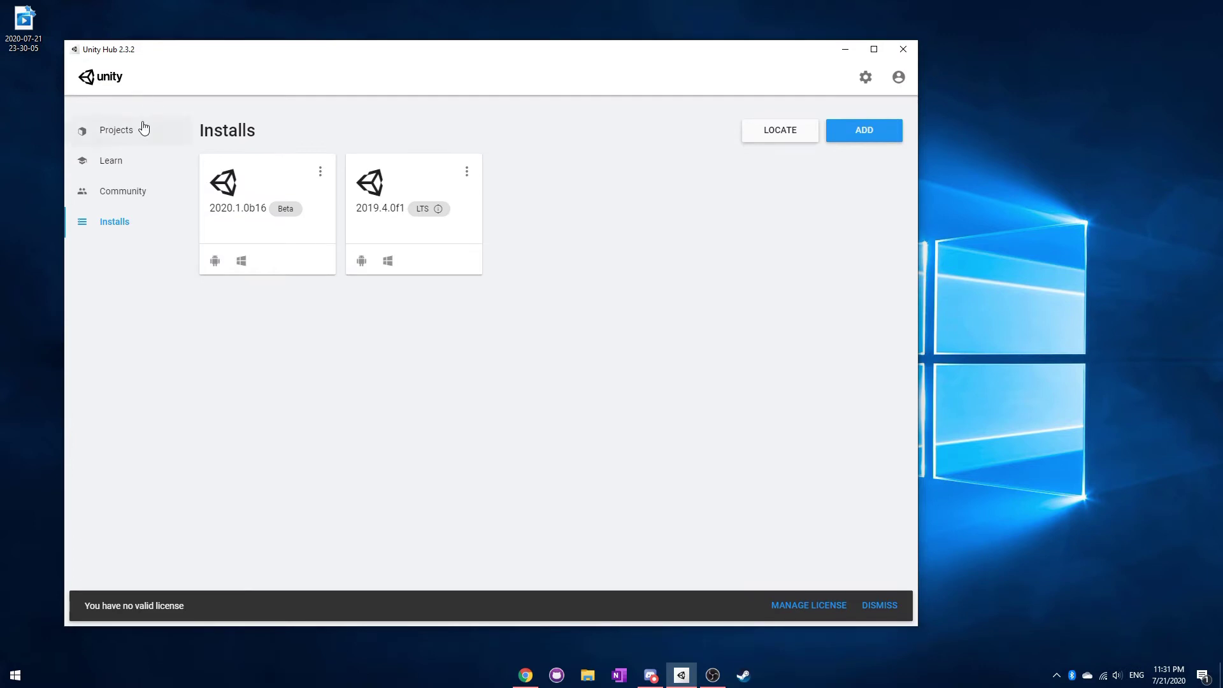
left_click(887, 603)
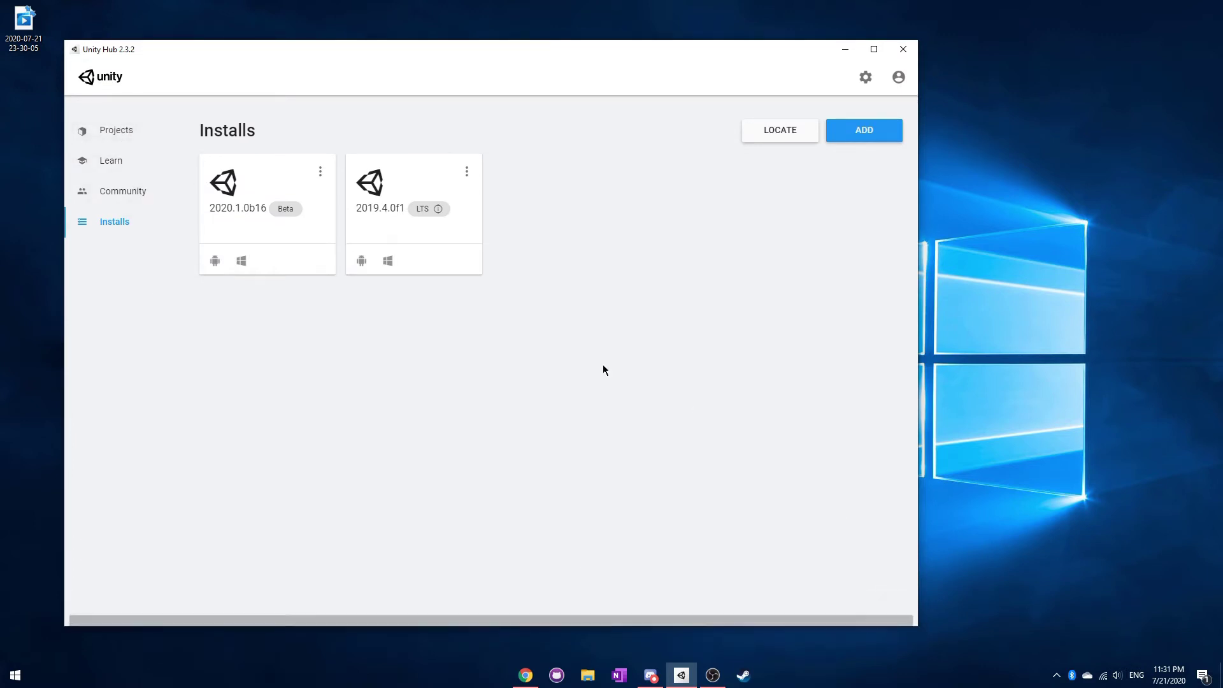
Add Unity 2019.4.4f1 (LTS) and continue to its module selection
left_click(858, 139)
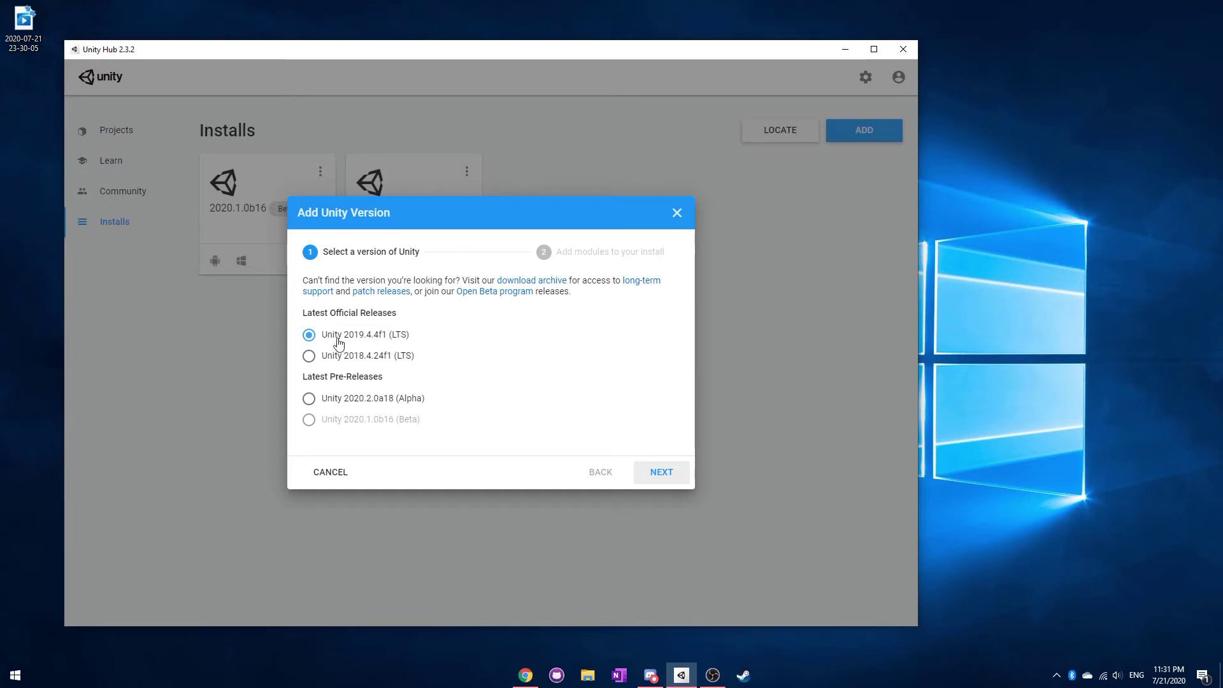
left_click(661, 472)
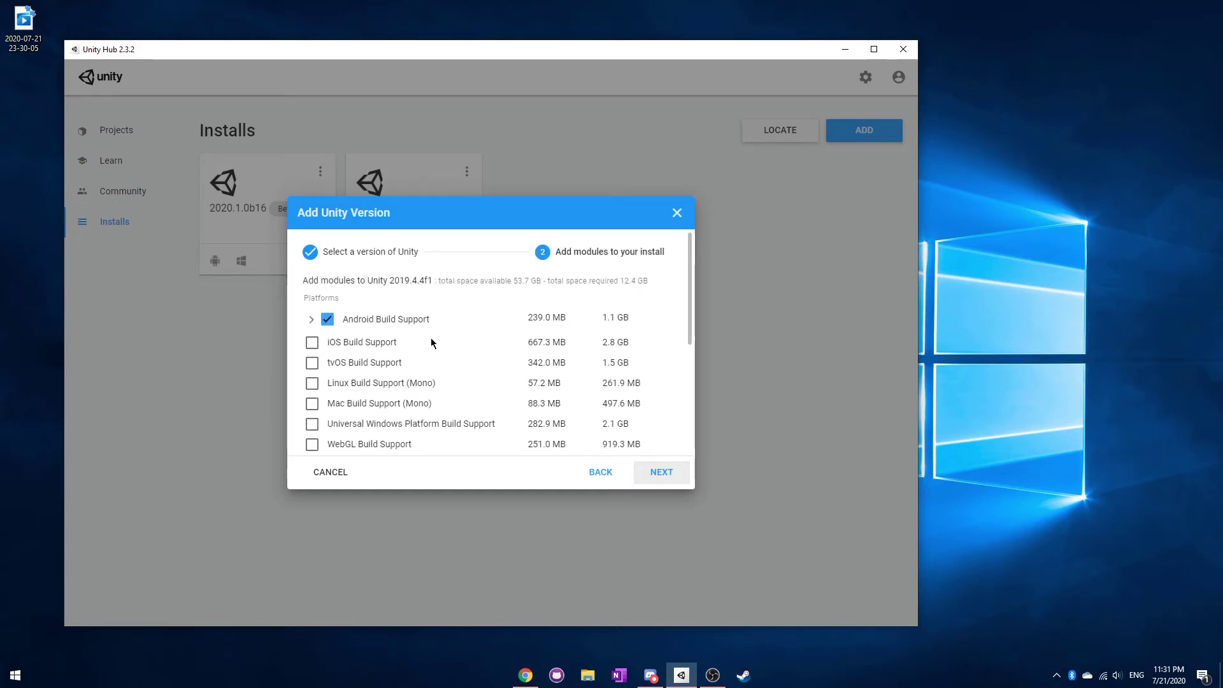
scroll(424, 335, "down", 2)
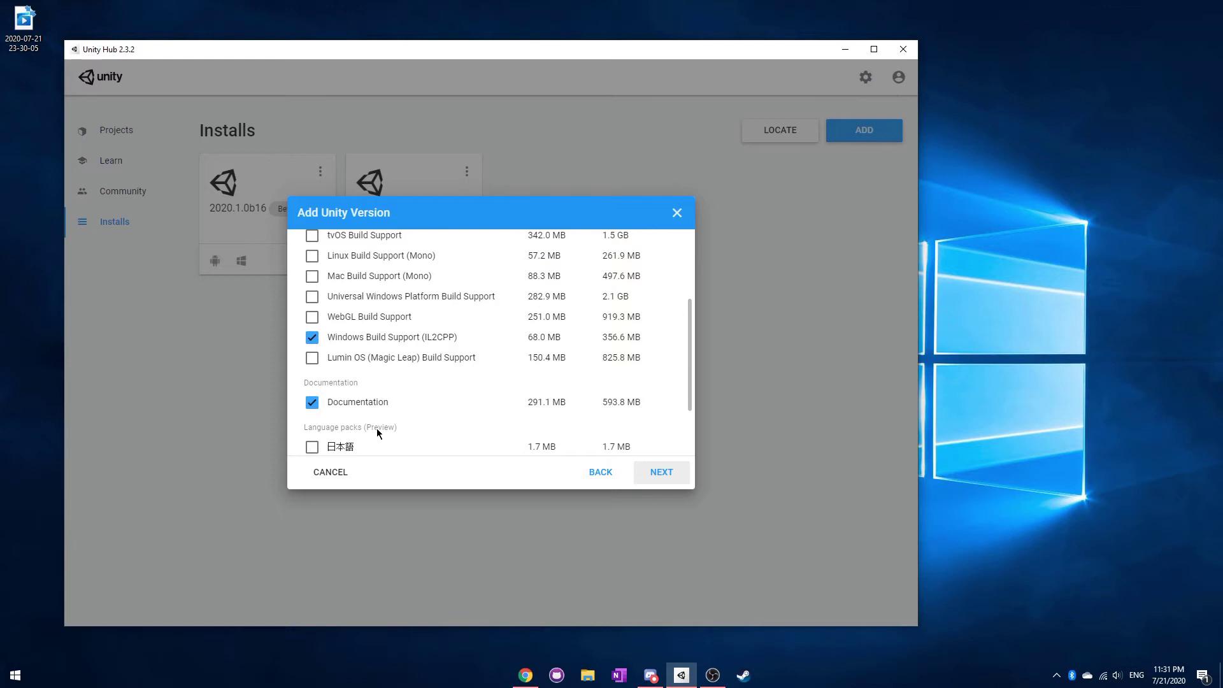
scroll(377, 432, "up", 1)
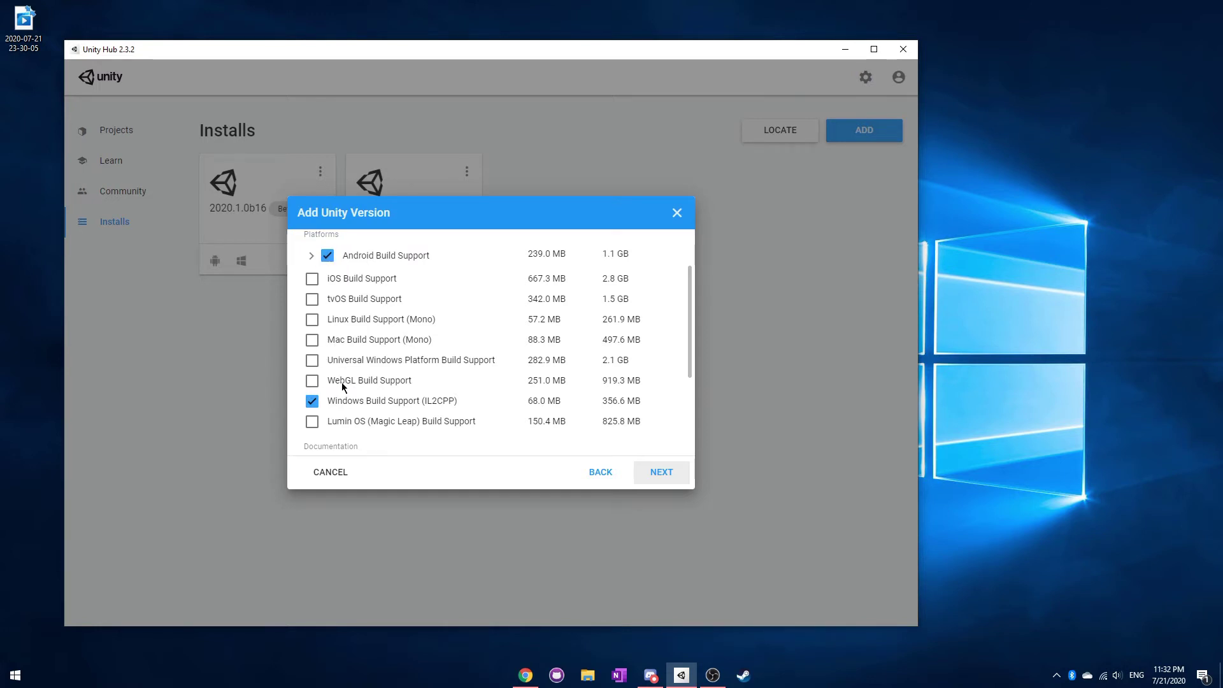
scroll(341, 382, "up", 2)
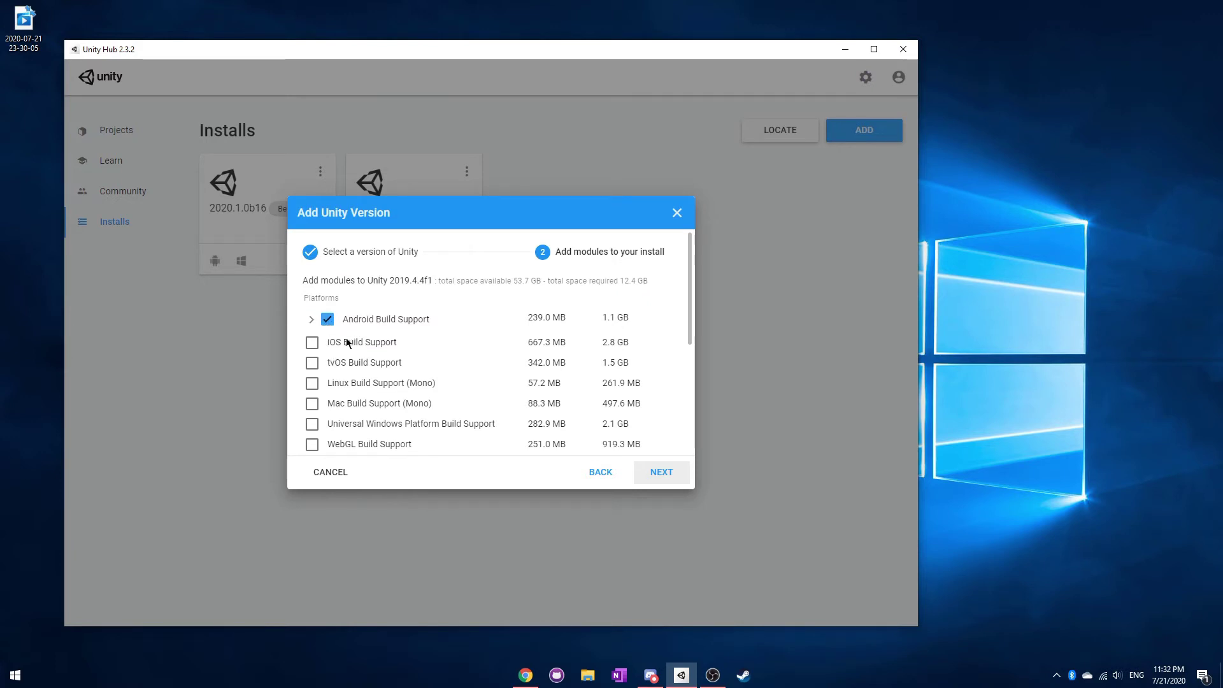
scroll(349, 319, "down", 4)
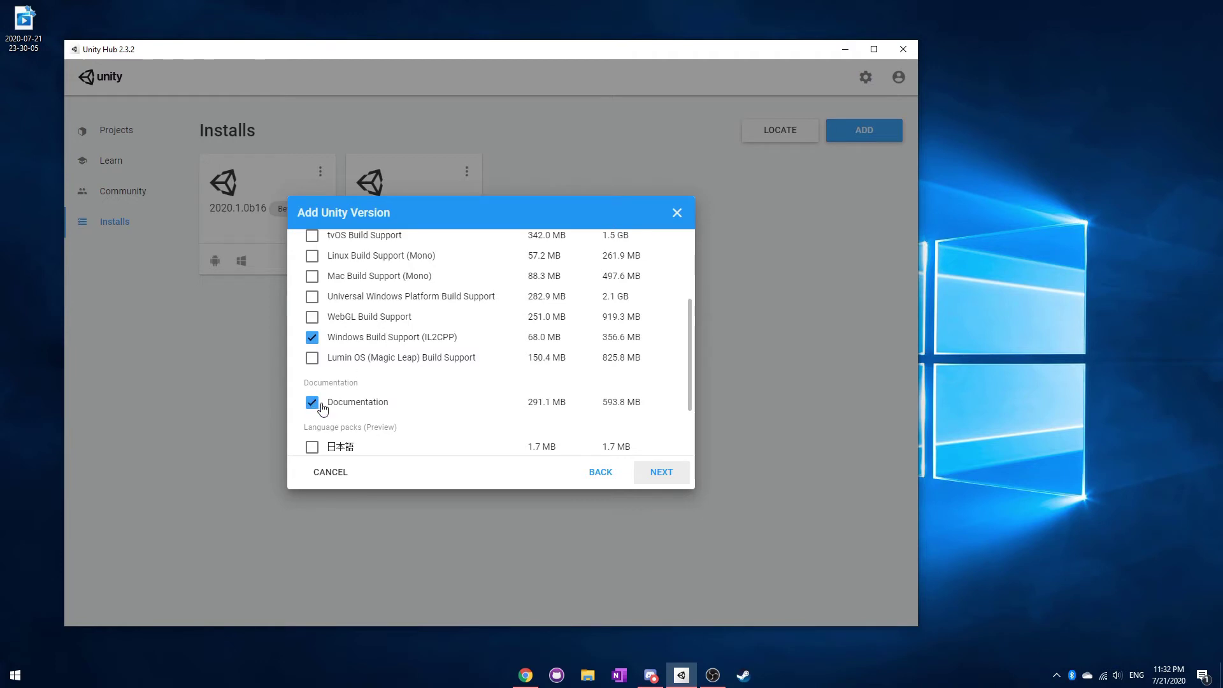
Decline the Android SDK license, close the Add Unity Version dialog and show Projects
left_click(662, 474)
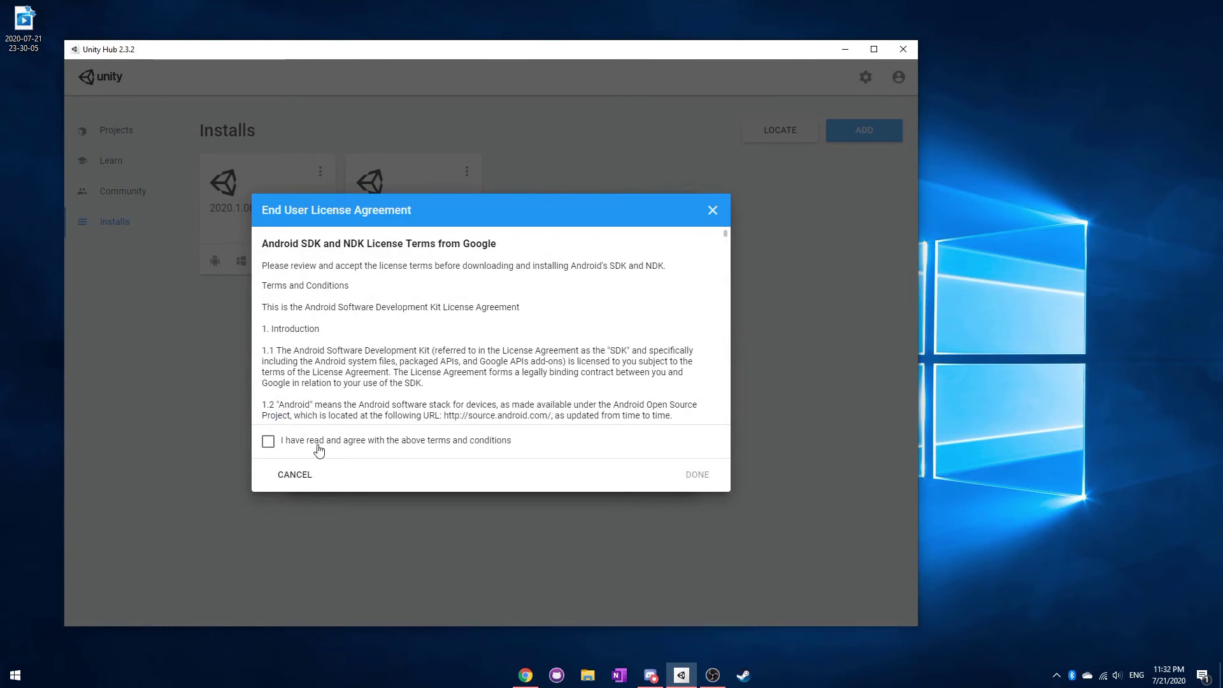
left_click(711, 212)
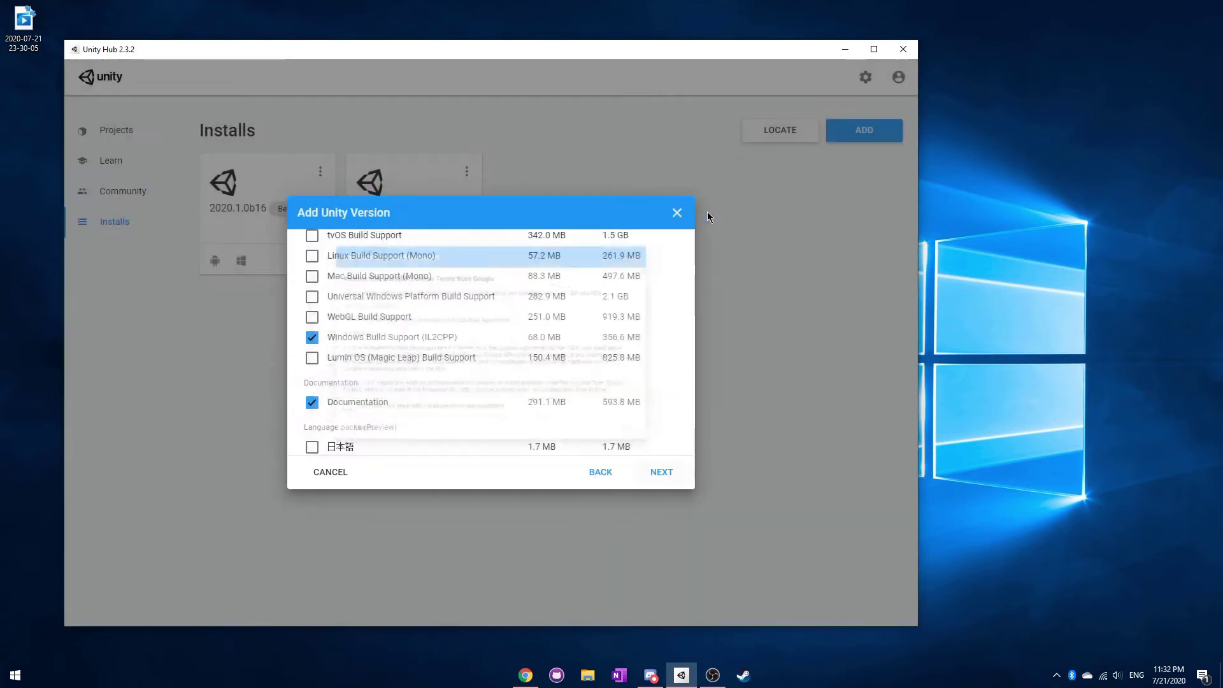
left_click(676, 213)
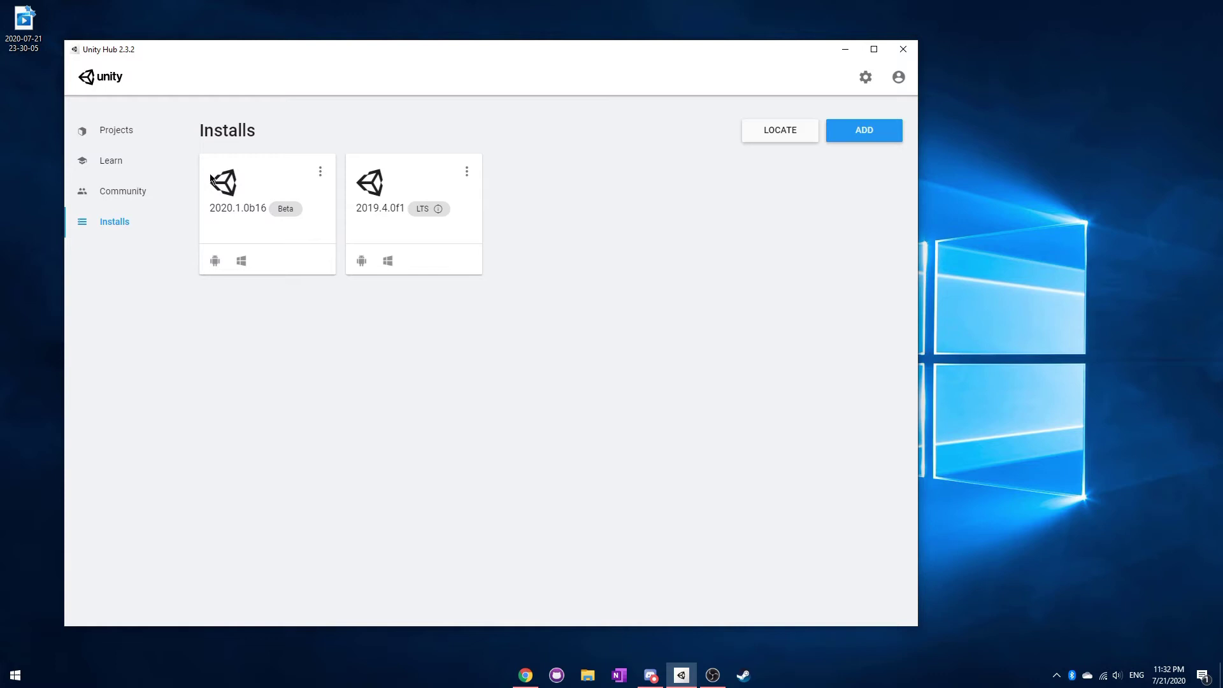
left_click(131, 131)
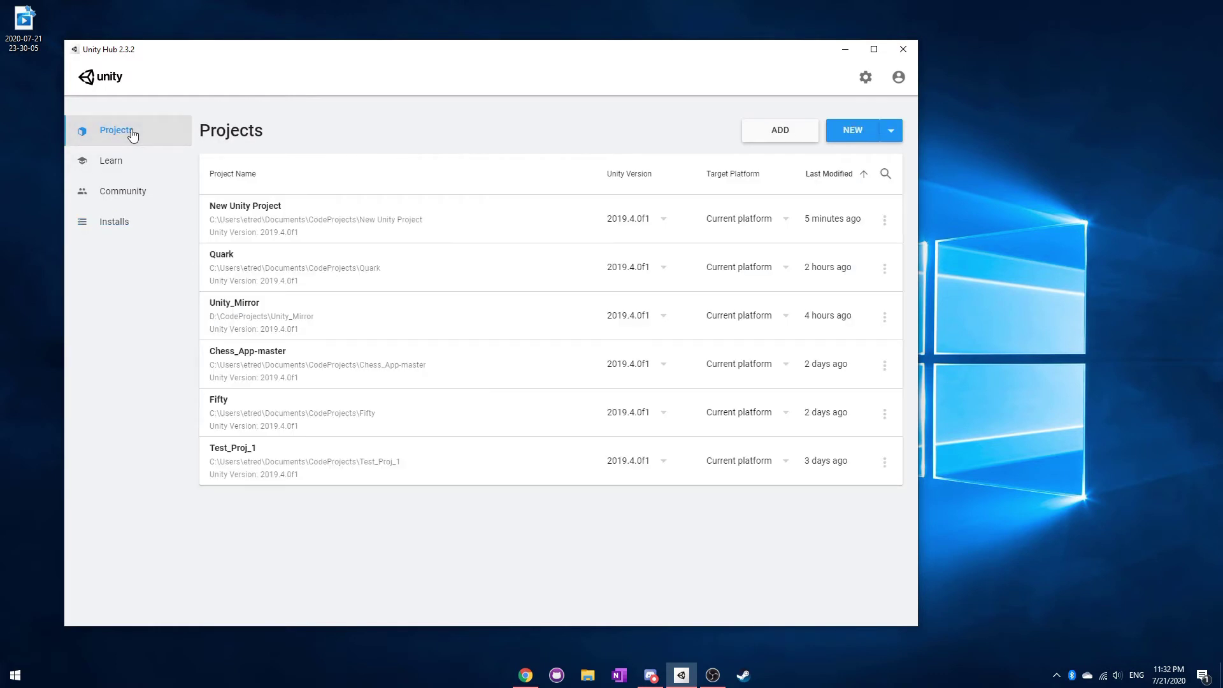
Sign in to the Unity account and refresh to add cloud projects Project M Base and BlockMove
left_click(899, 77)
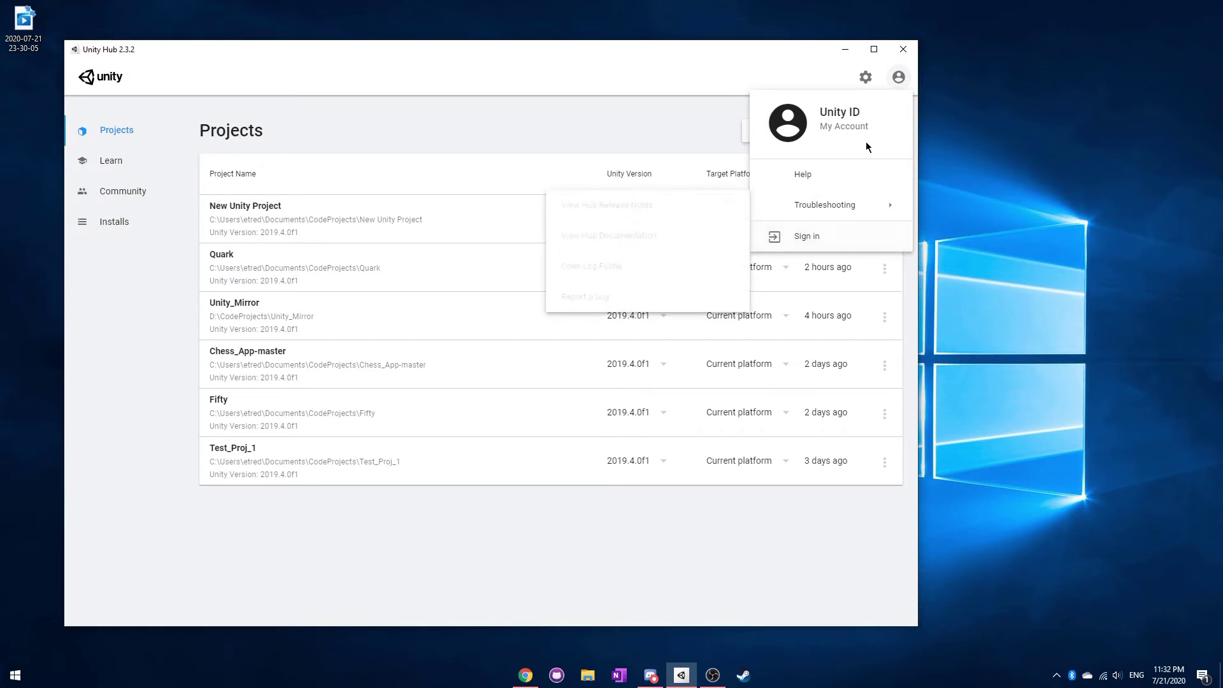
left_click(628, 136)
left_click(898, 77)
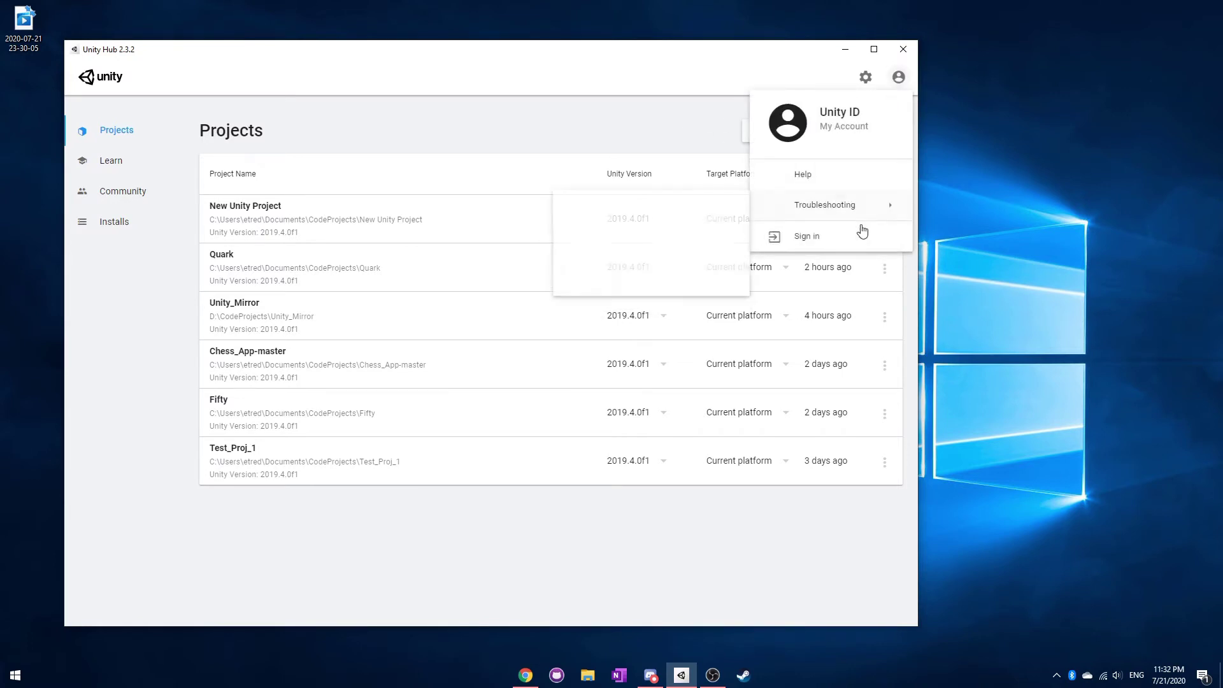
left_click(826, 236)
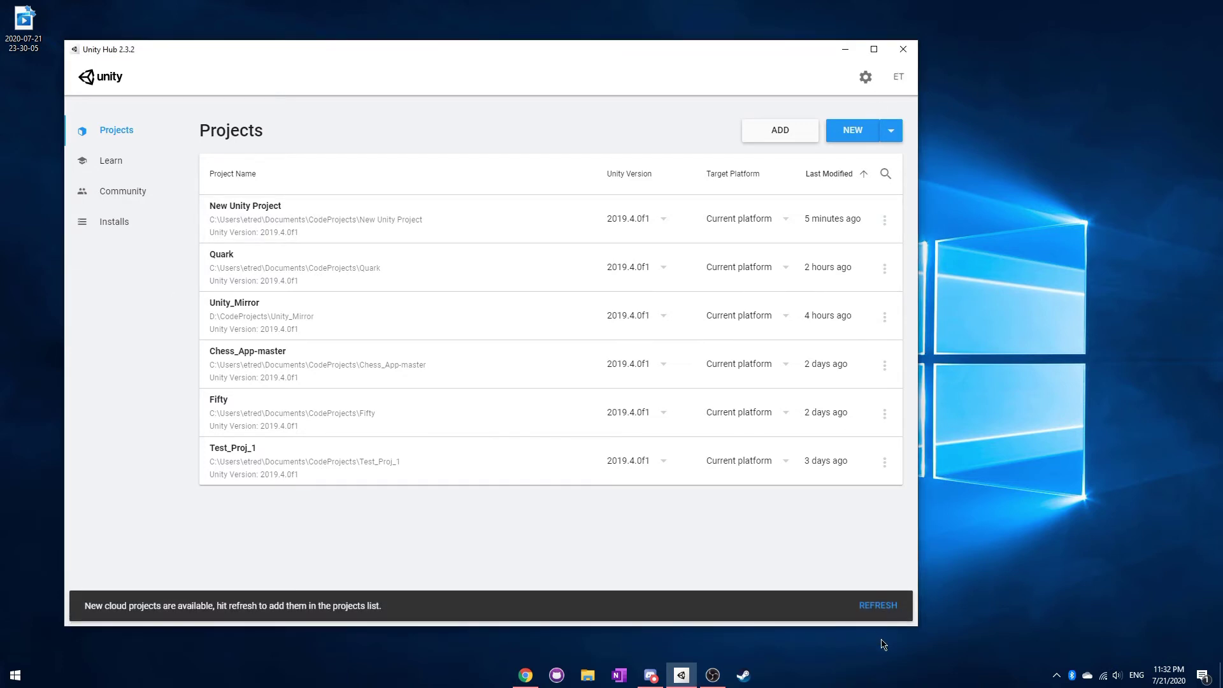
left_click(880, 606)
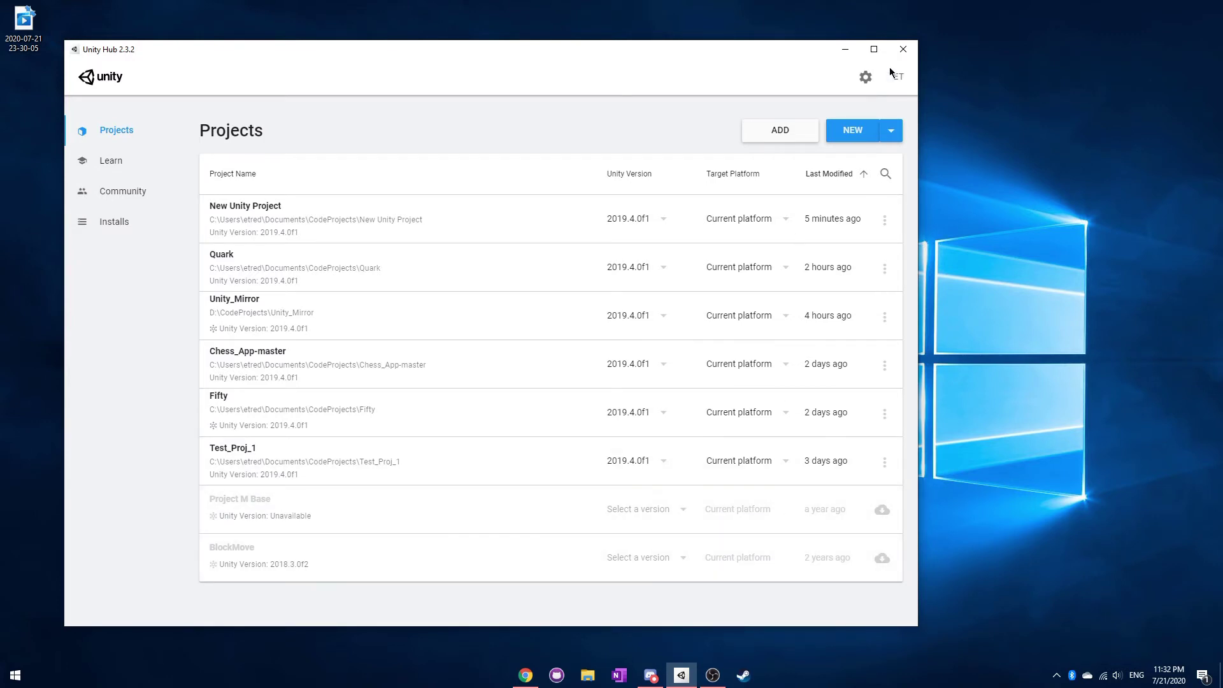
left_click(865, 79)
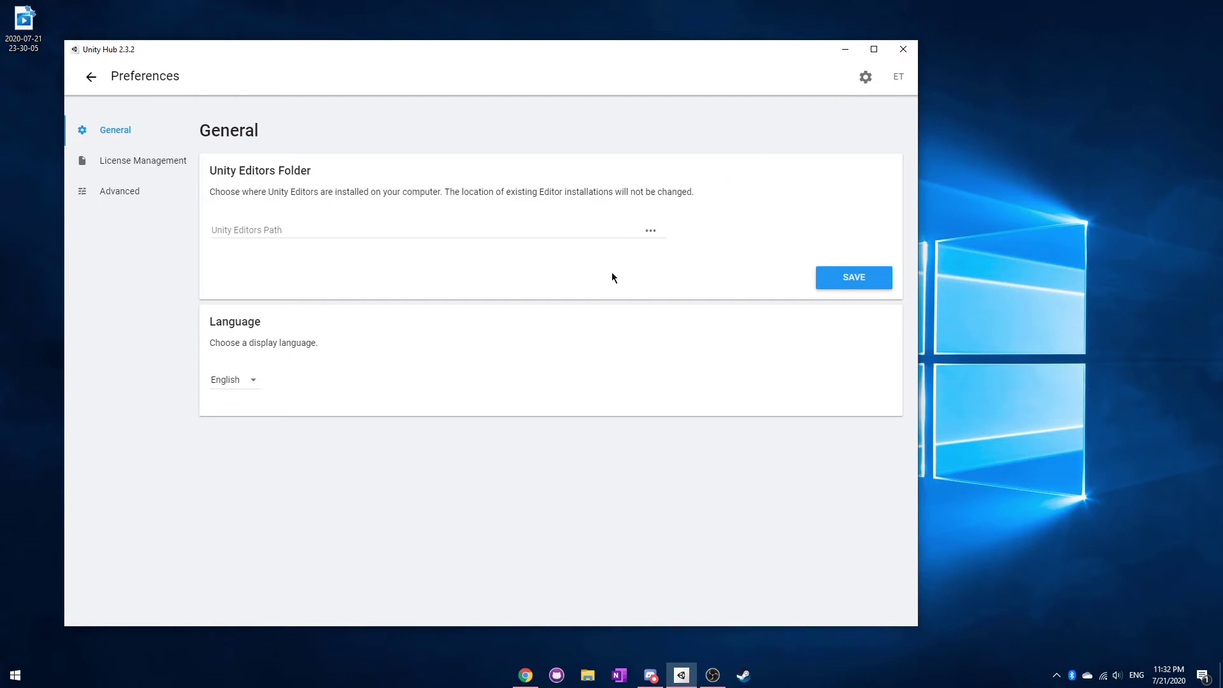
Activate a new Unity Personal license for non-professional use, then go back to Projects
left_click(144, 172)
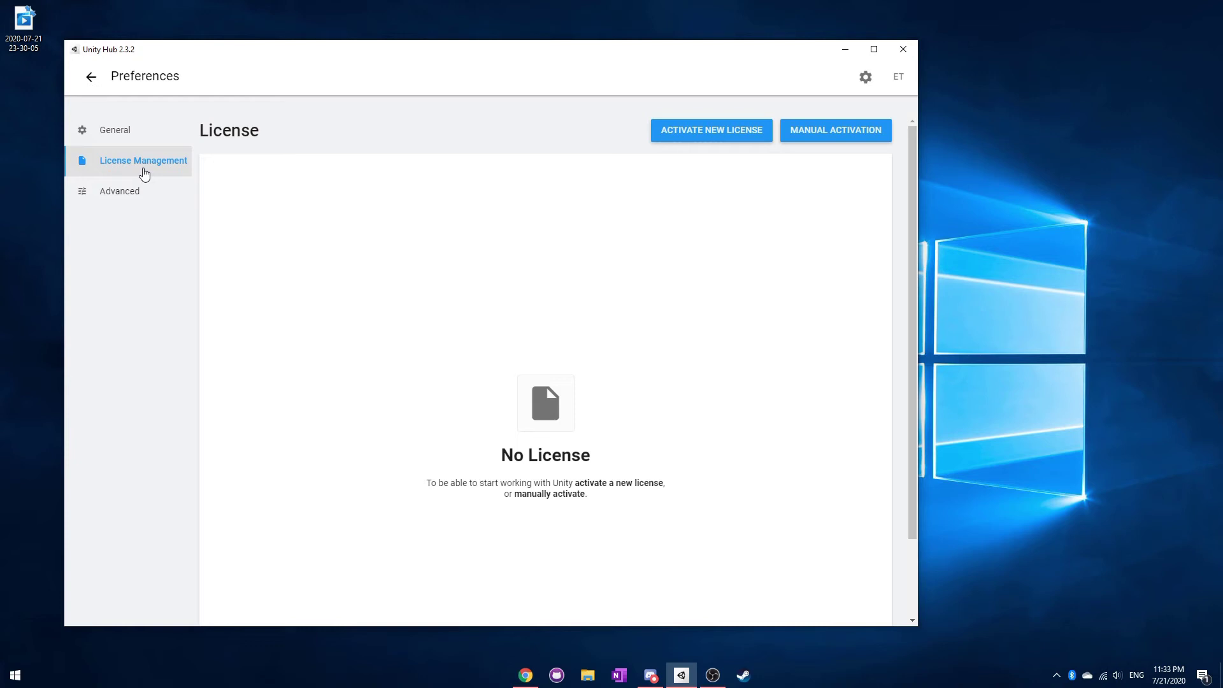
left_click(716, 134)
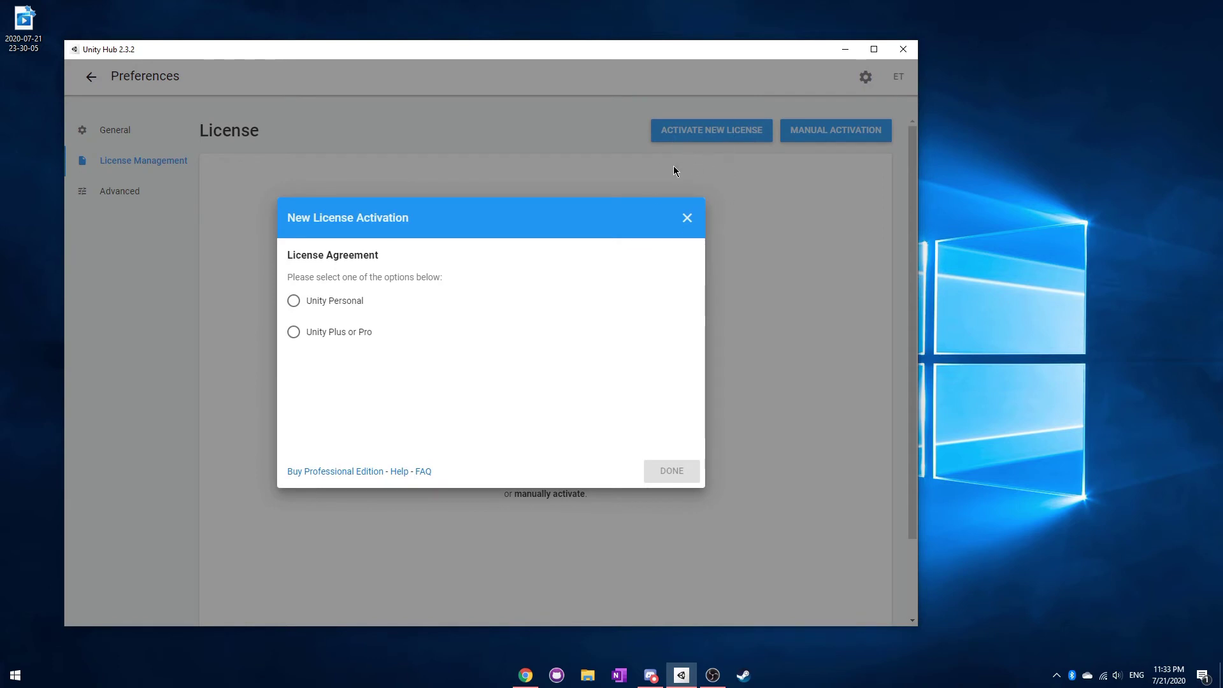
left_click(355, 304)
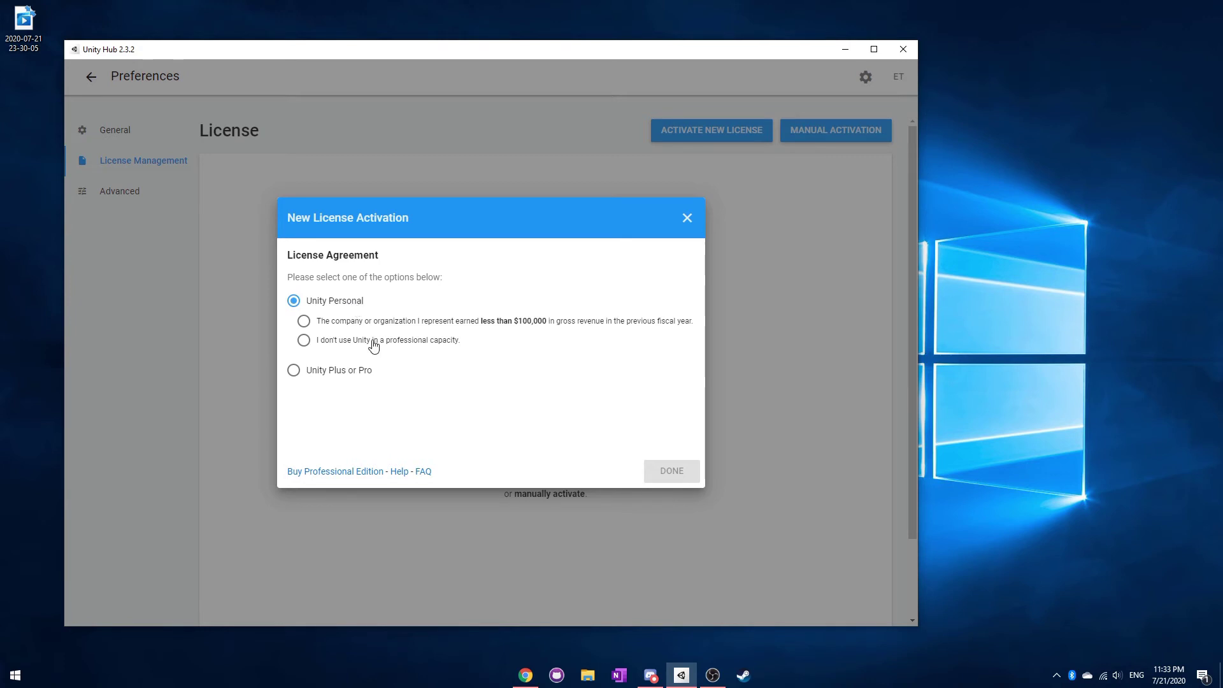
left_click(349, 342)
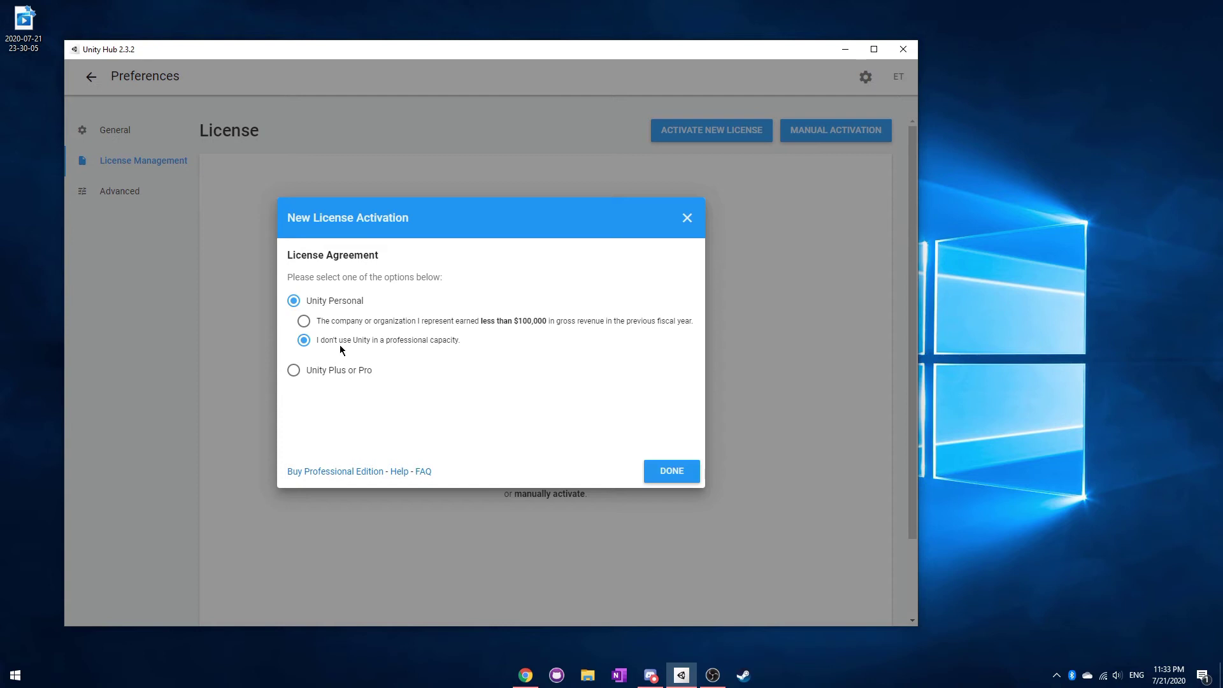
left_click(658, 479)
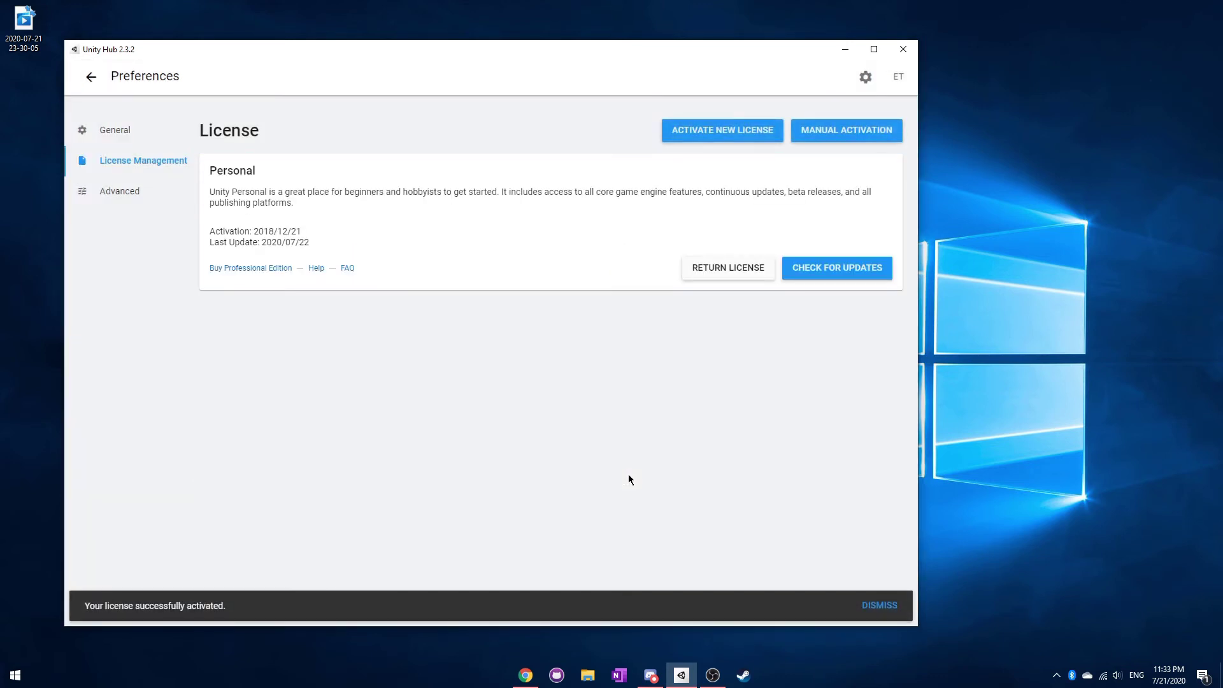
left_click(885, 606)
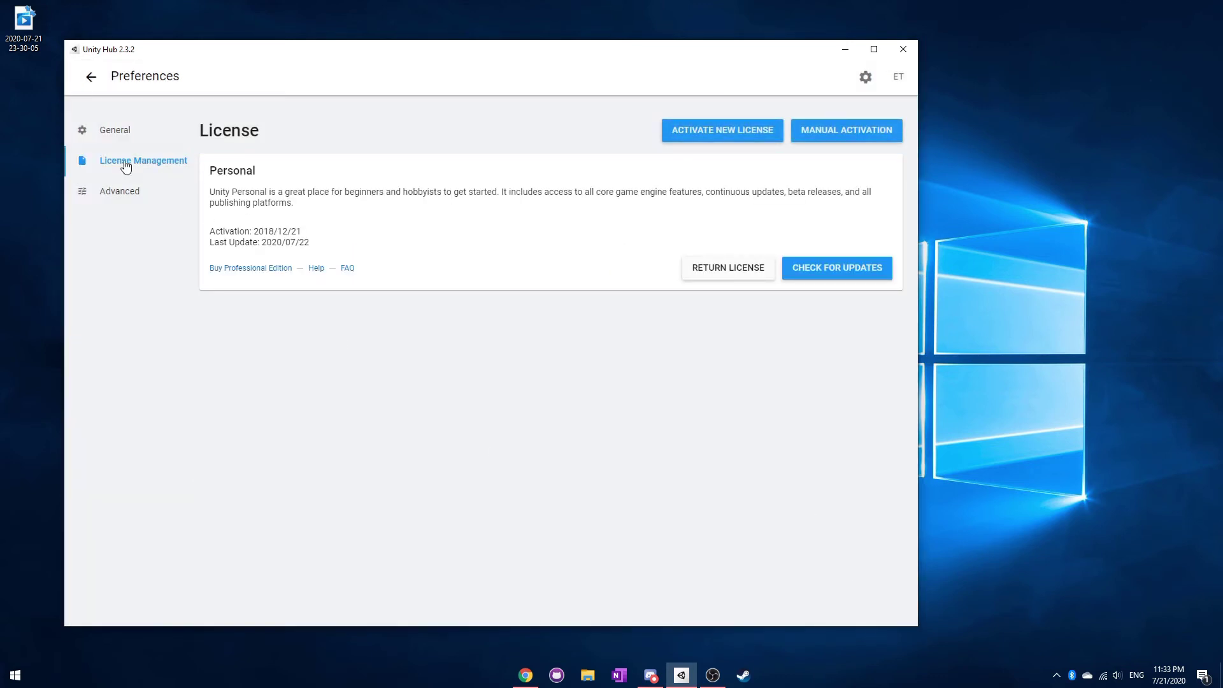
left_click(91, 80)
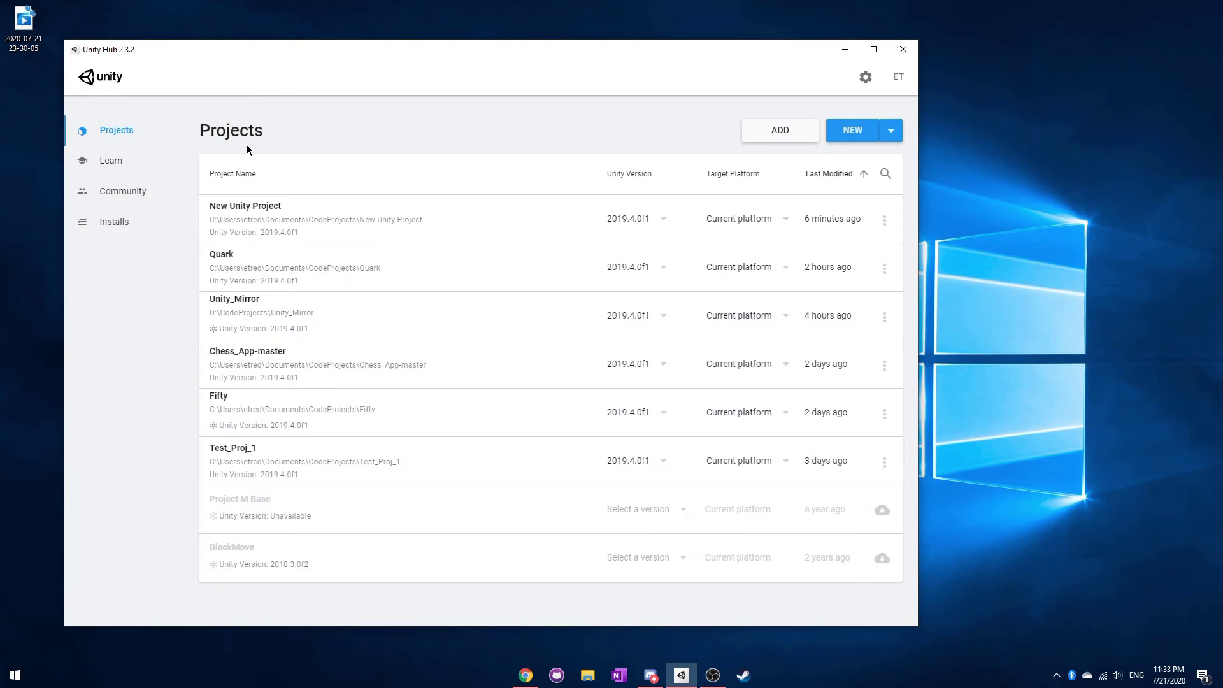
Start a new 2D-template project named New Unity Project (1) in the CodeProjects folder
left_click(861, 135)
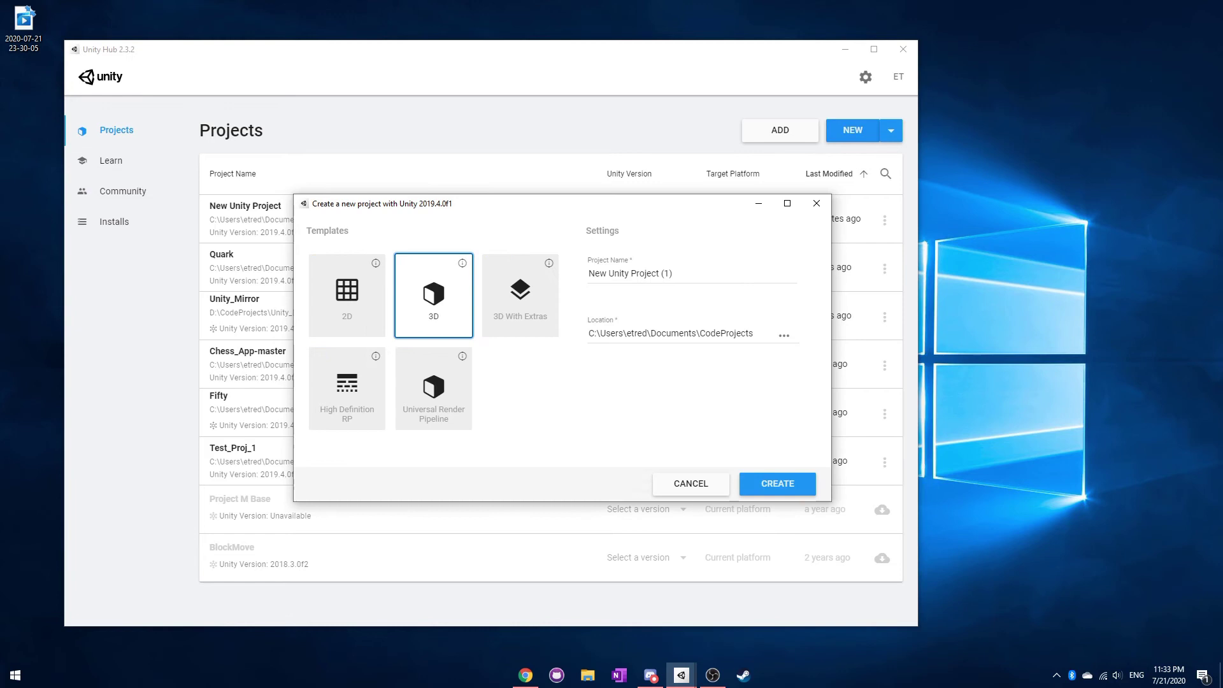
key("alt+Tab")
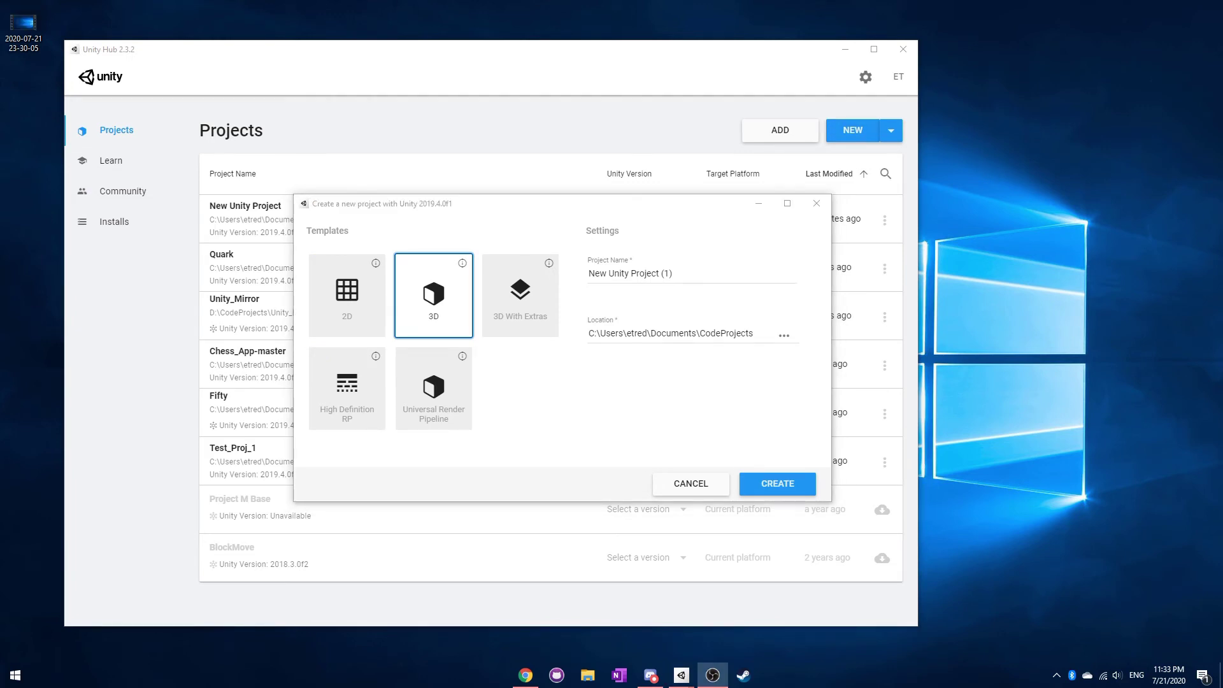
left_click(544, 214)
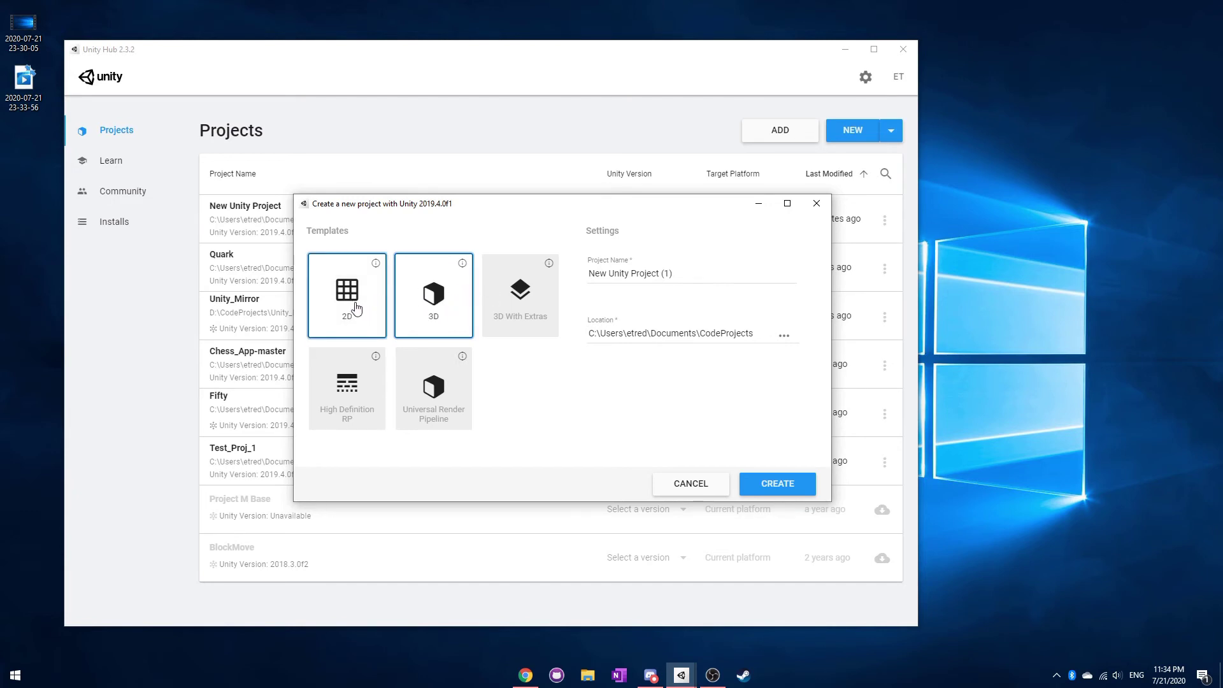
left_click(339, 320)
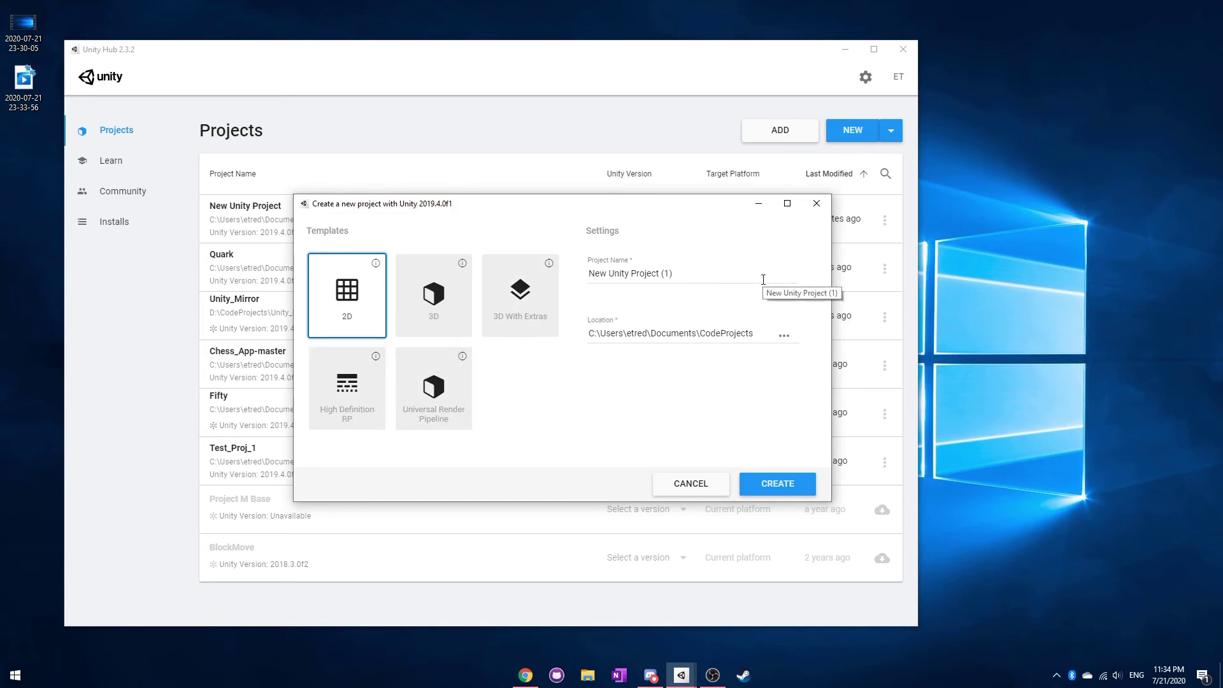
left_click_drag(731, 282, 508, 281)
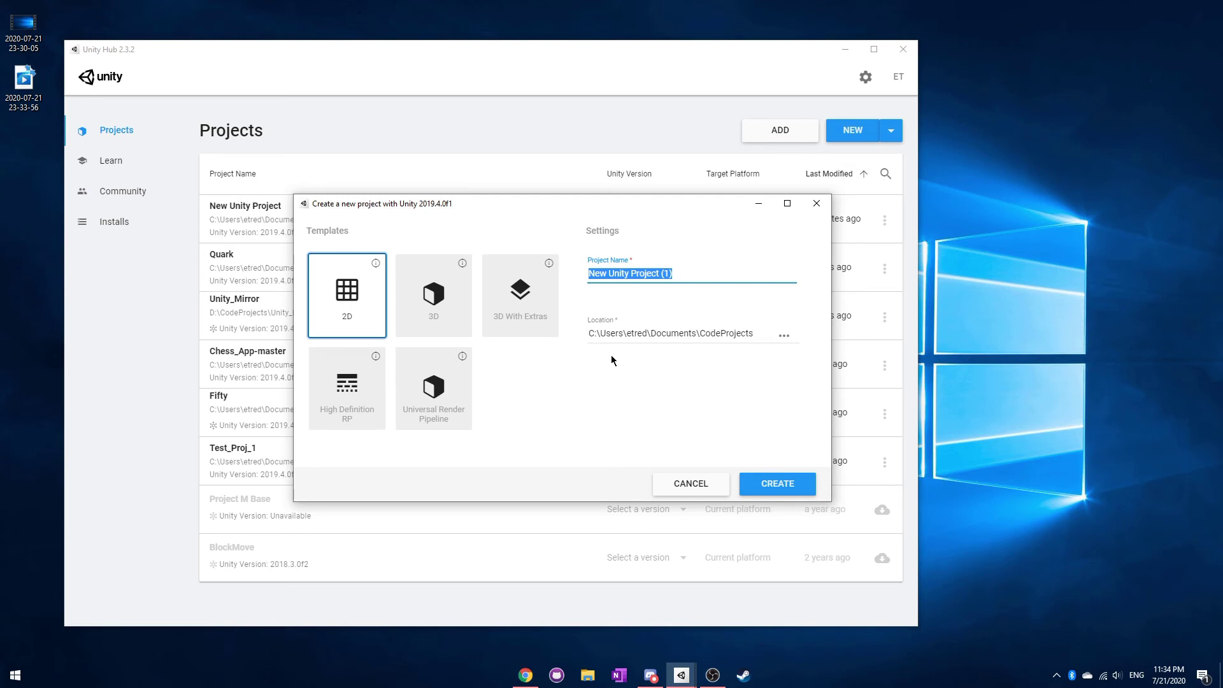
Create the 2D project, then quit the editor from its package error dialog
left_click(798, 481)
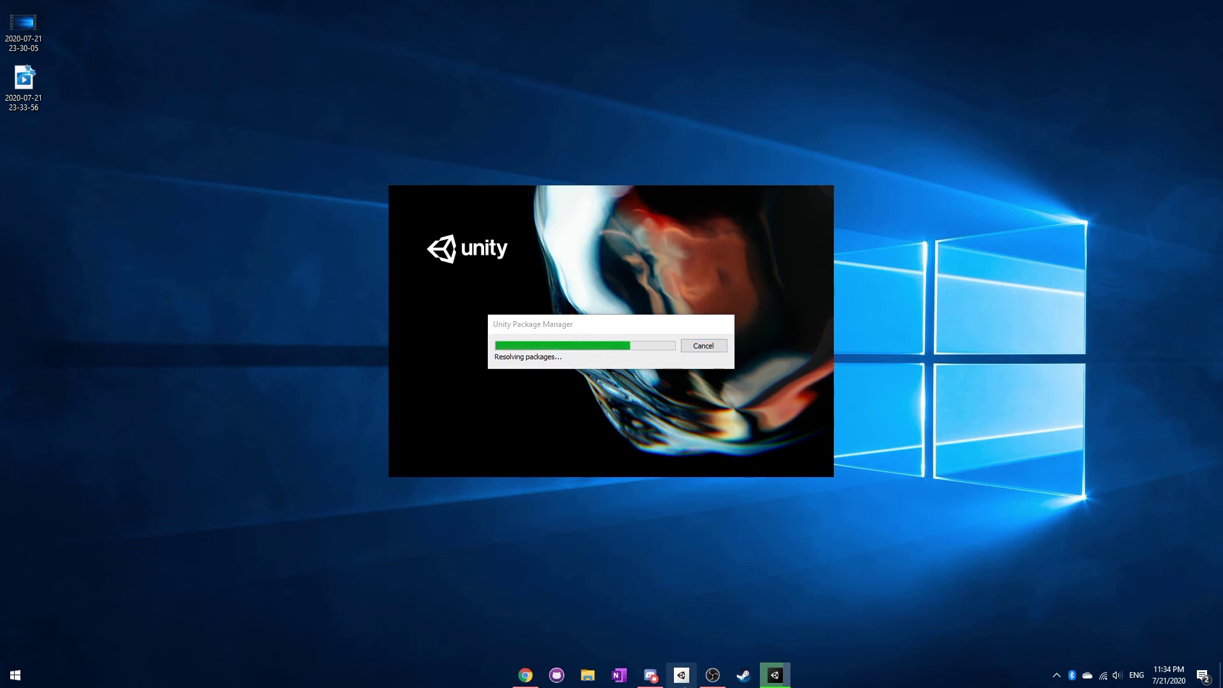
left_click(681, 675)
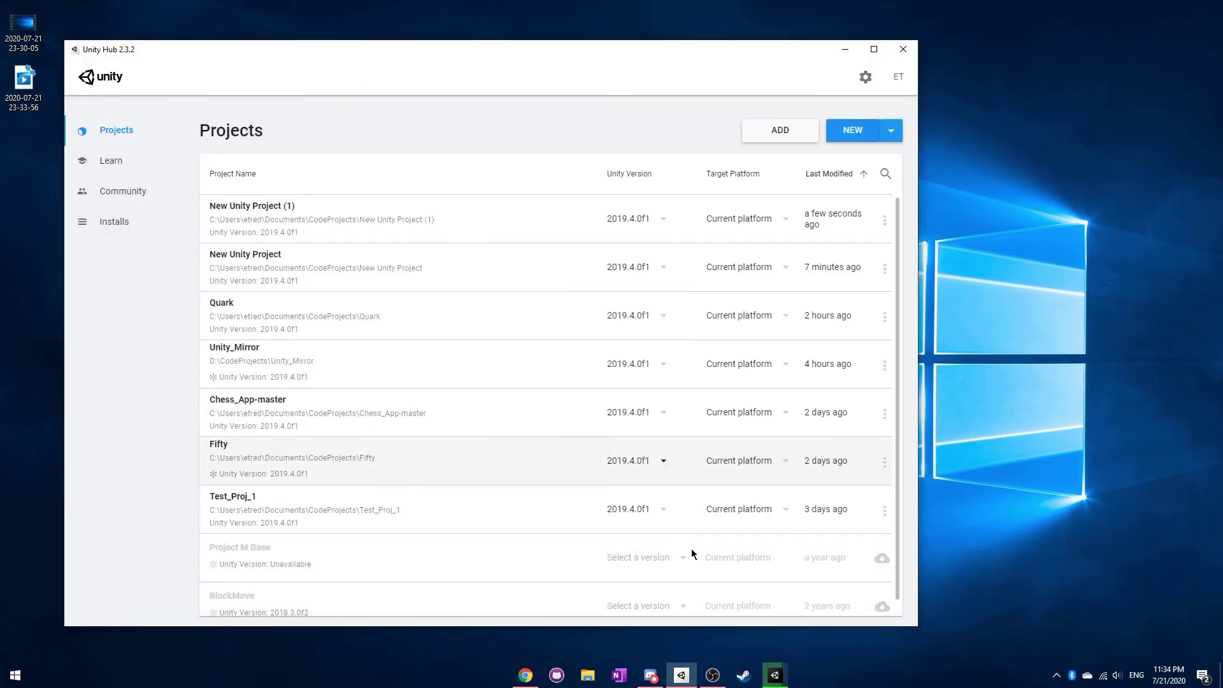
left_click(770, 657)
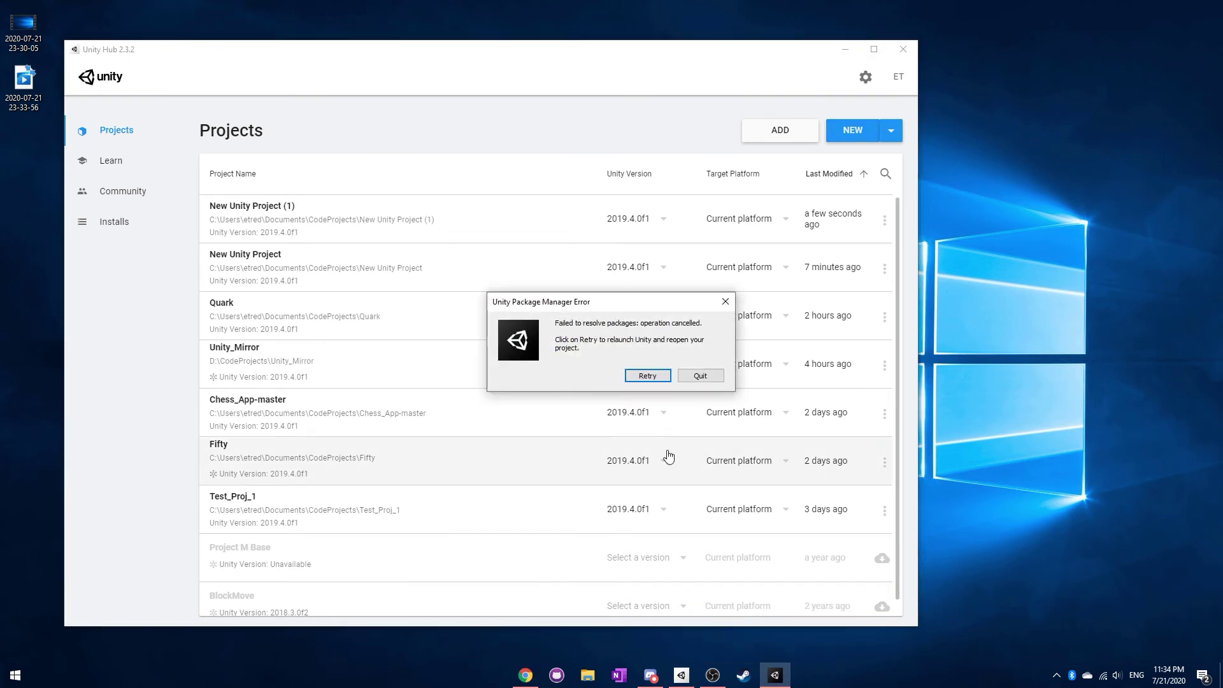
left_click(696, 377)
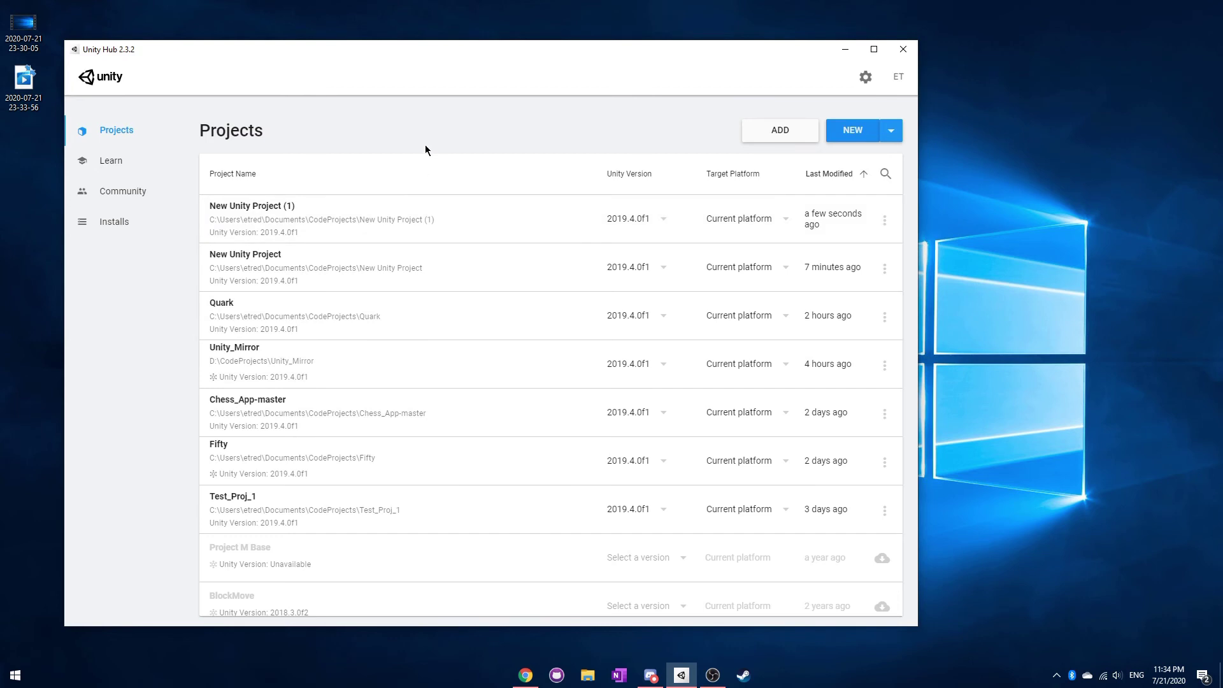
Keep New Unity Project (1) on Unity version 2019.4.0f1
left_click(111, 221)
left_click(115, 130)
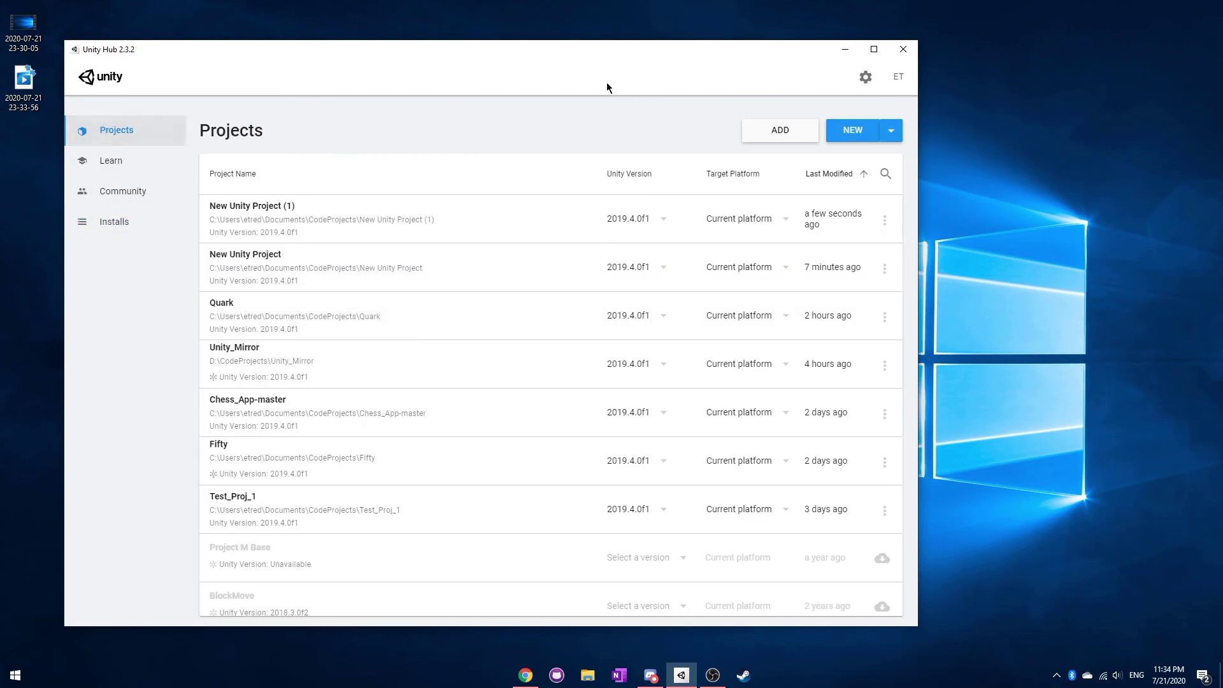
left_click(639, 216)
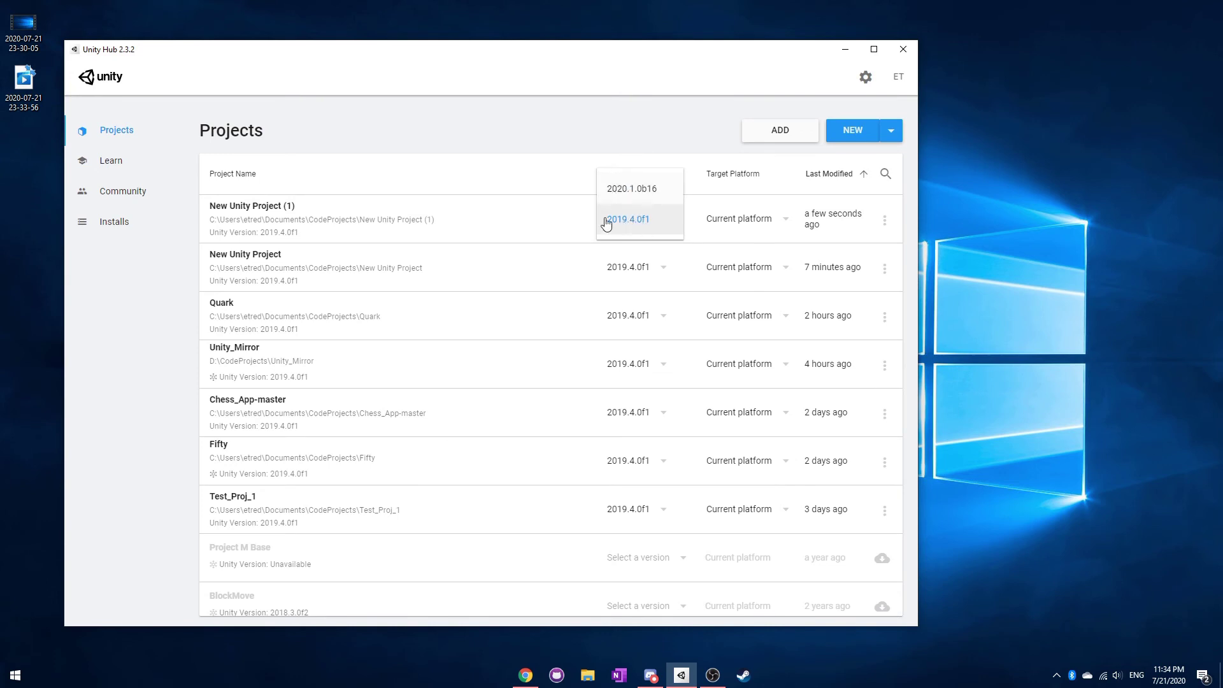
left_click(499, 118)
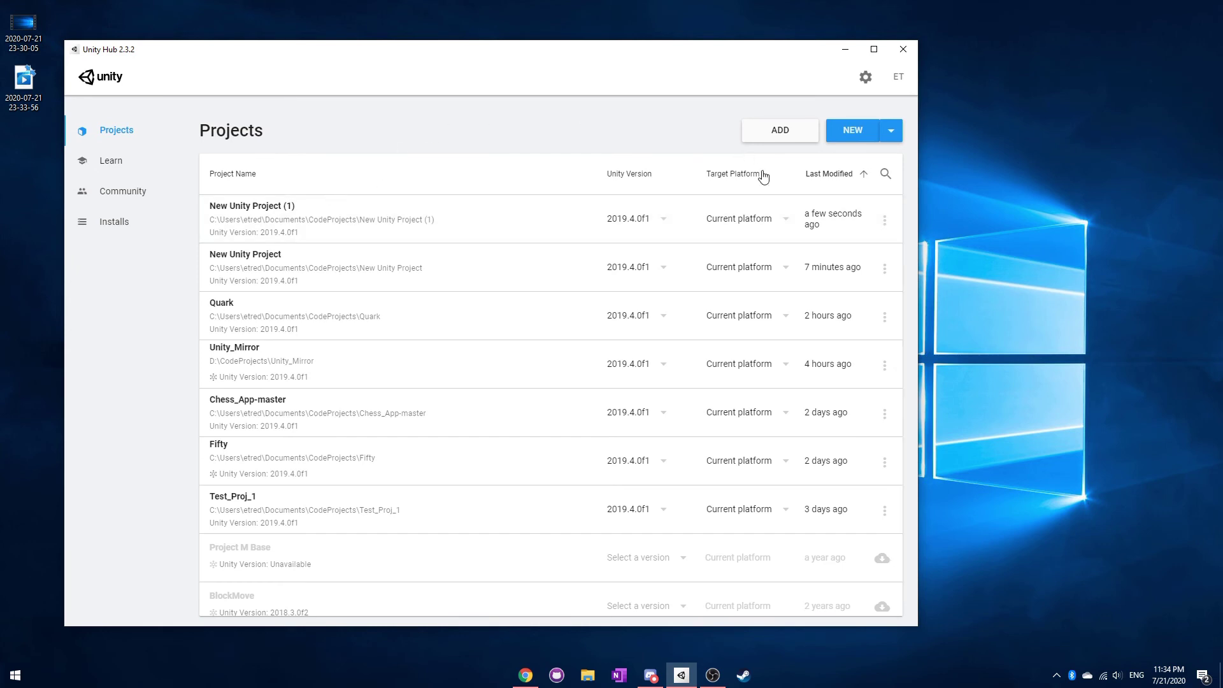
Choose Android from the new project's Target Platform dropdown
left_click(766, 221)
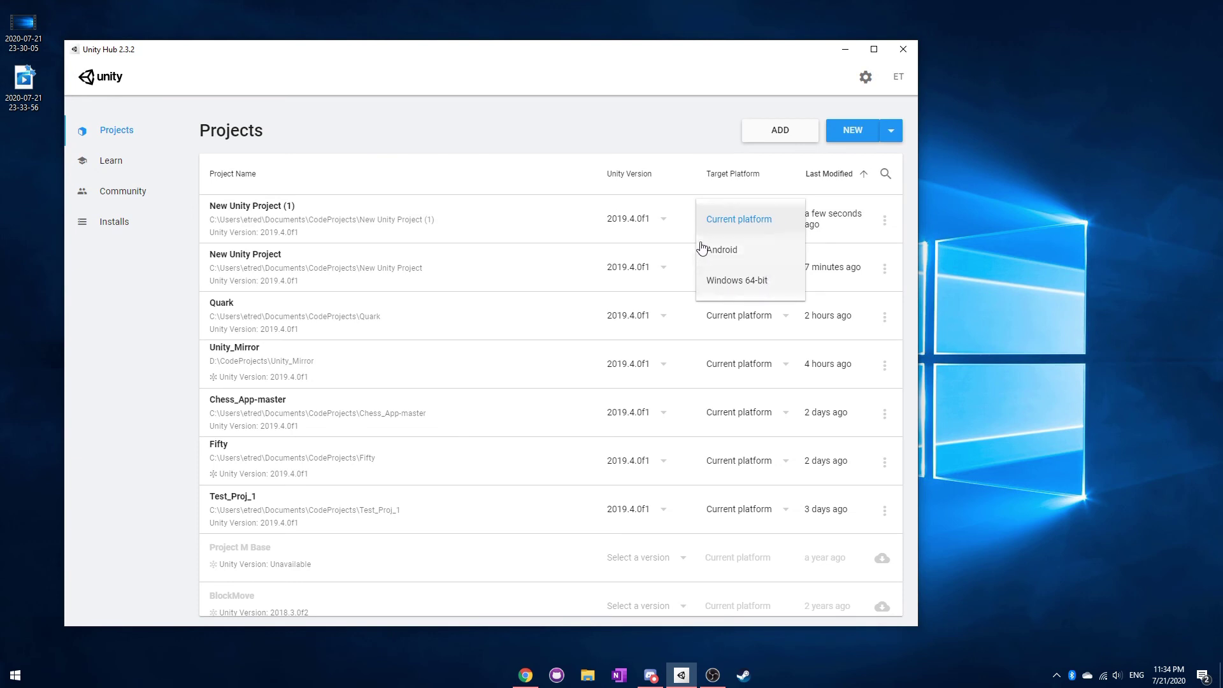
left_click(671, 130)
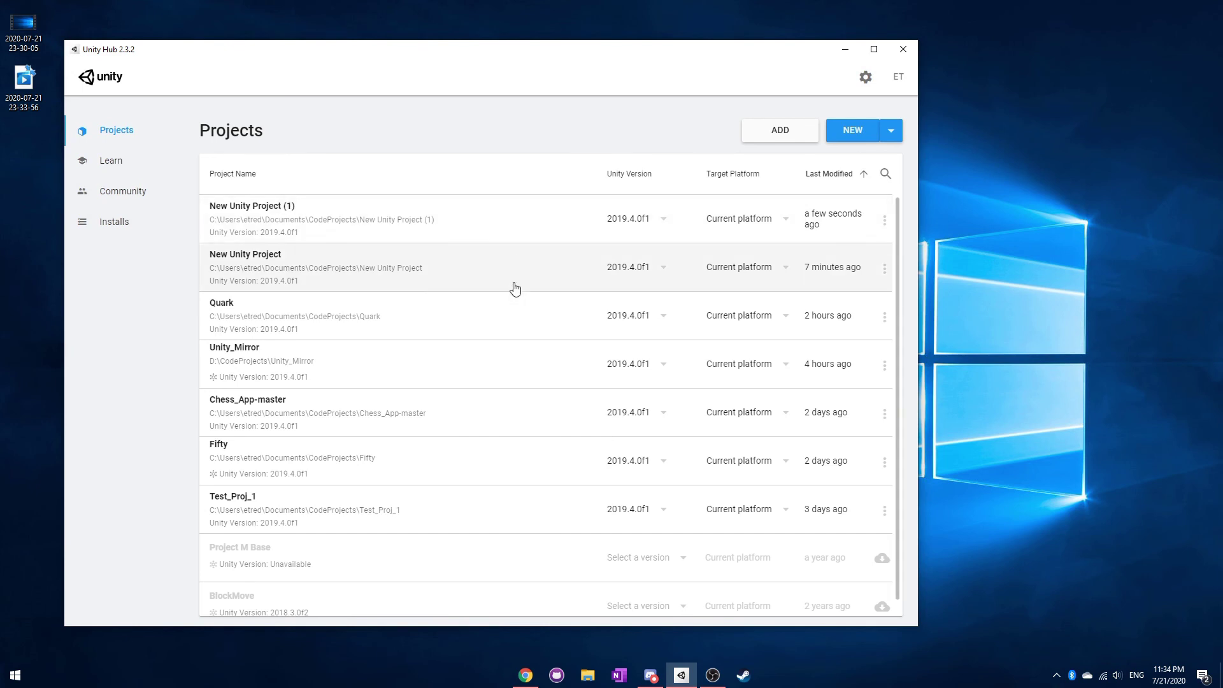
left_click(729, 219)
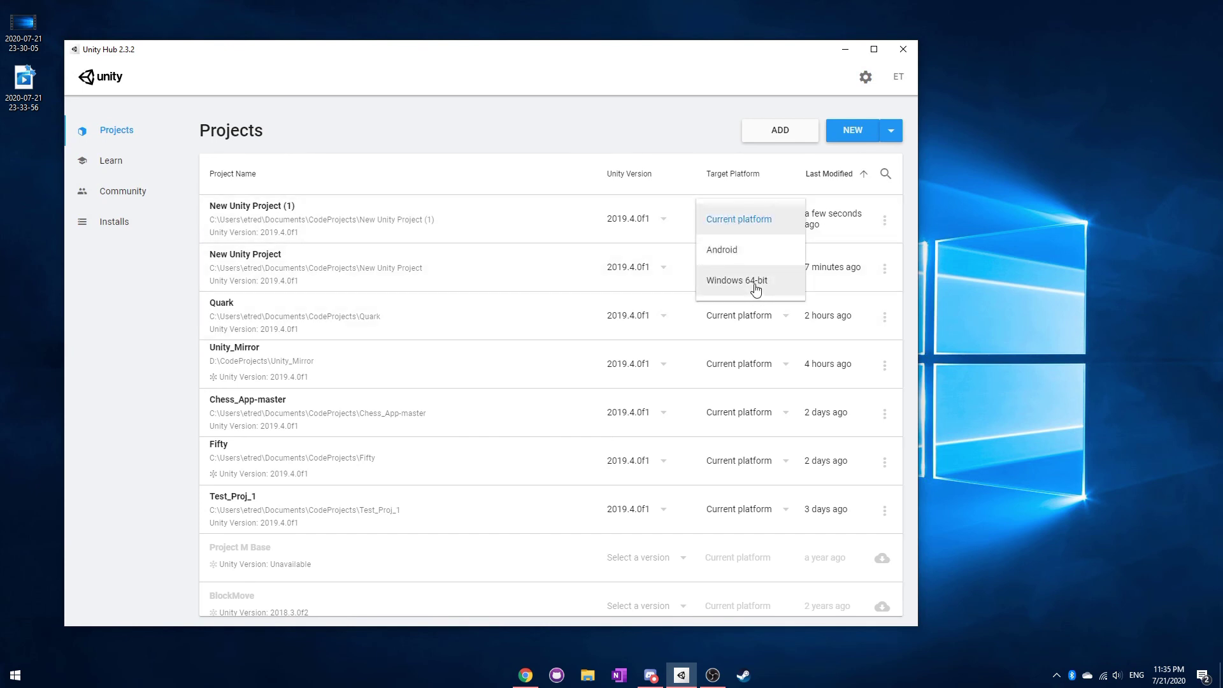
left_click(736, 255)
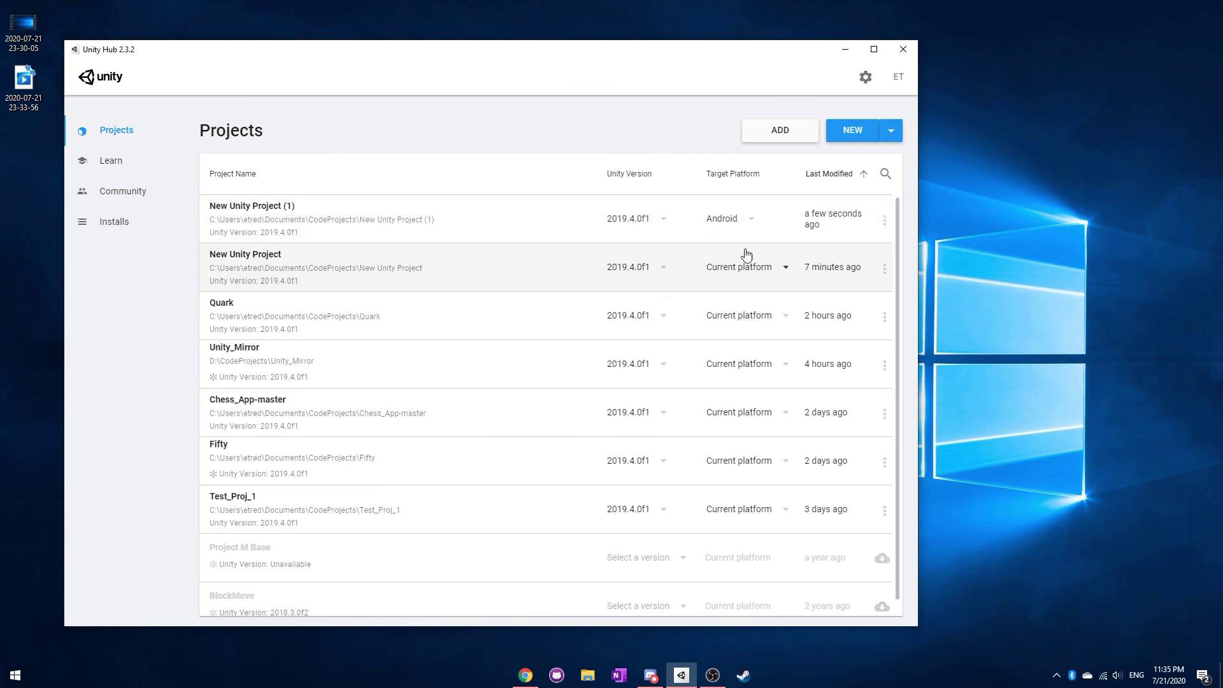
left_click(731, 228)
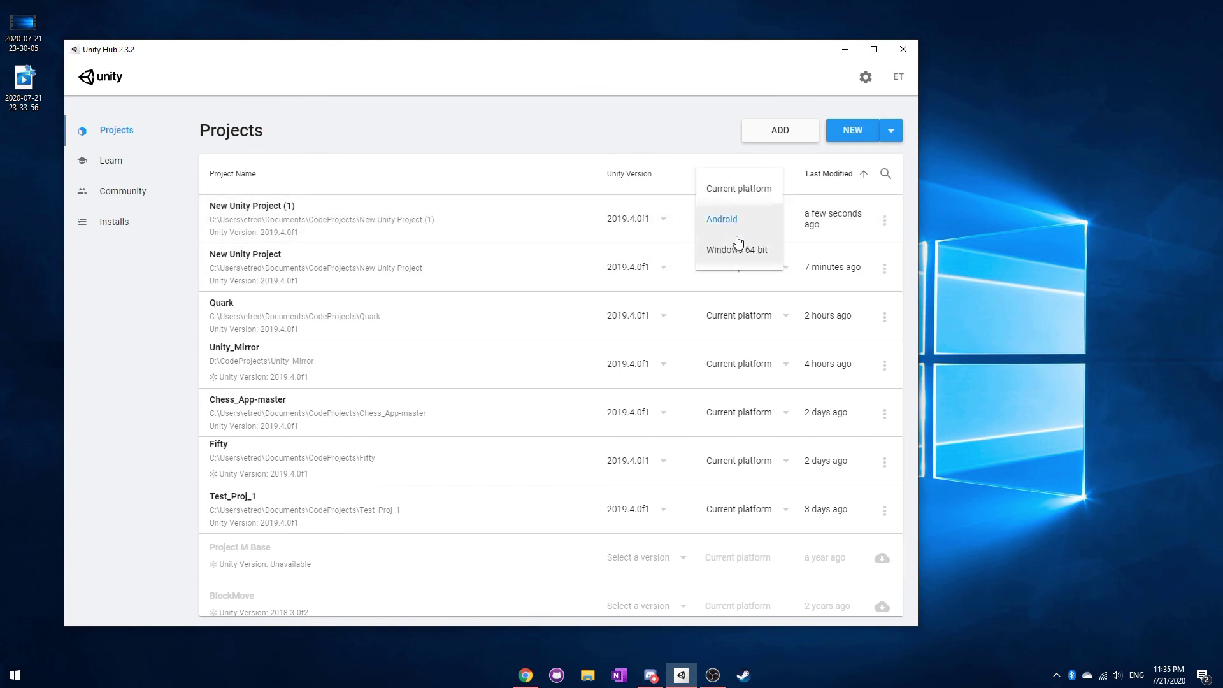
left_click(685, 122)
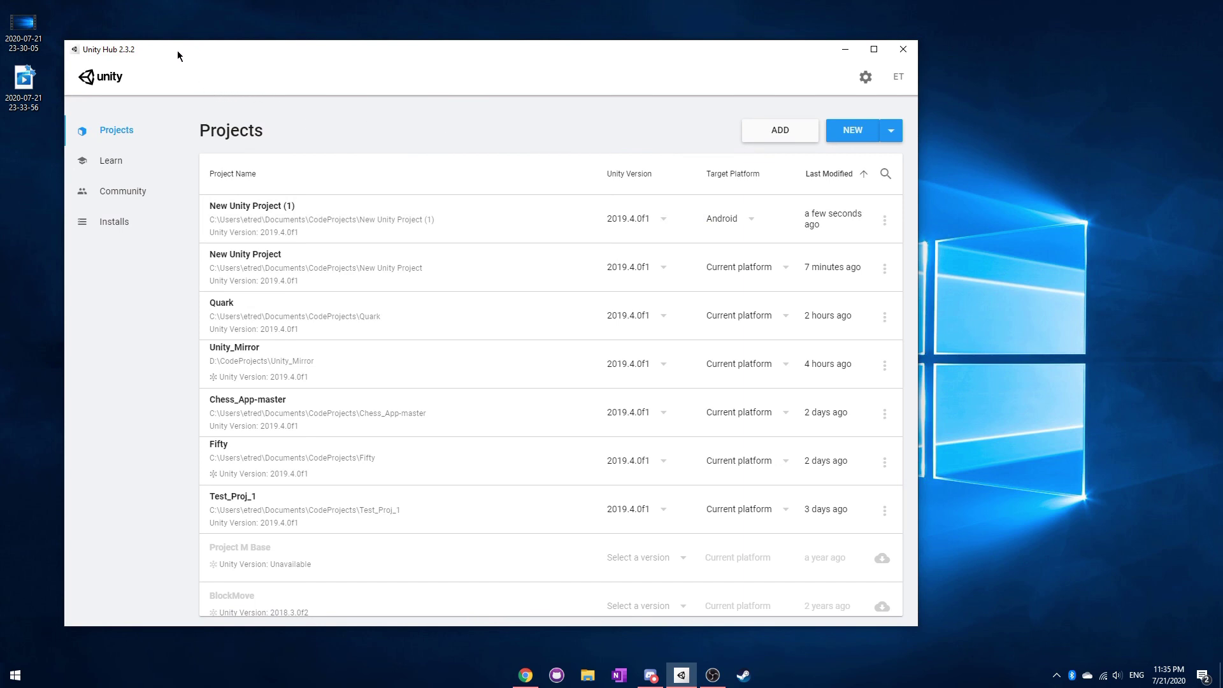
Review the installed editor versions, then scan the Projects list showing New Unity Project (1) on Current platform
mouse_move(178, 51)
left_mouse_down()
mouse_move(173, 92)
mouse_move(211, 85)
mouse_move(201, 53)
left_mouse_up()
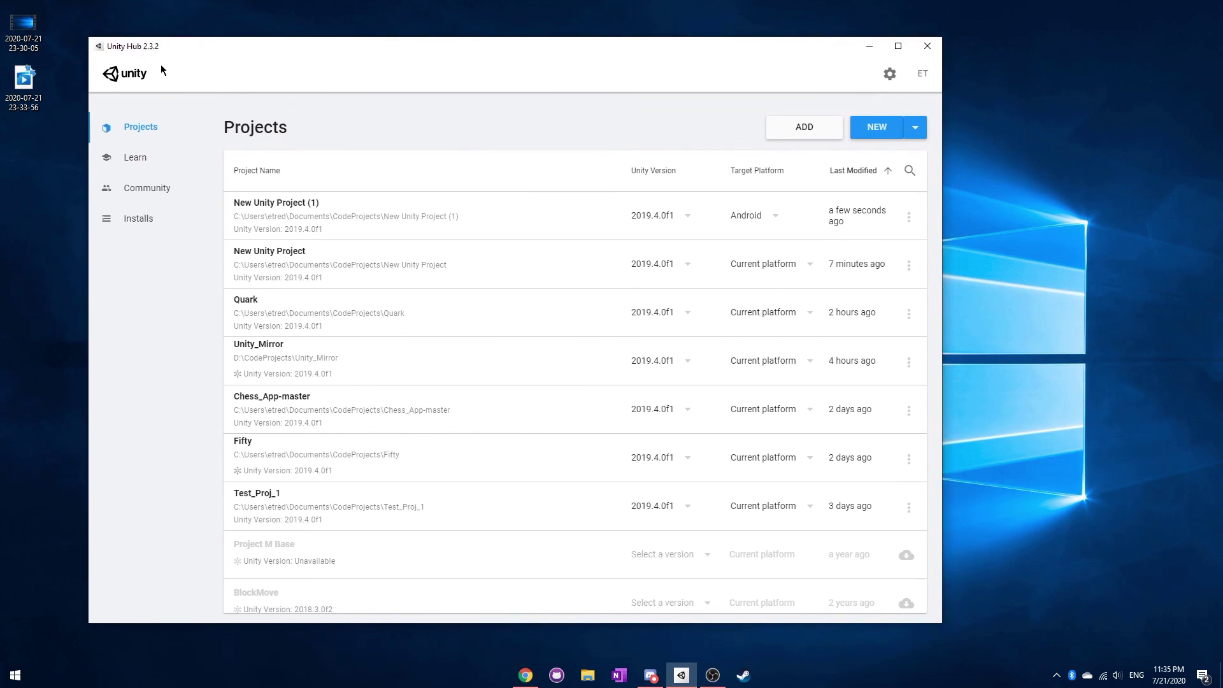
left_click(150, 218)
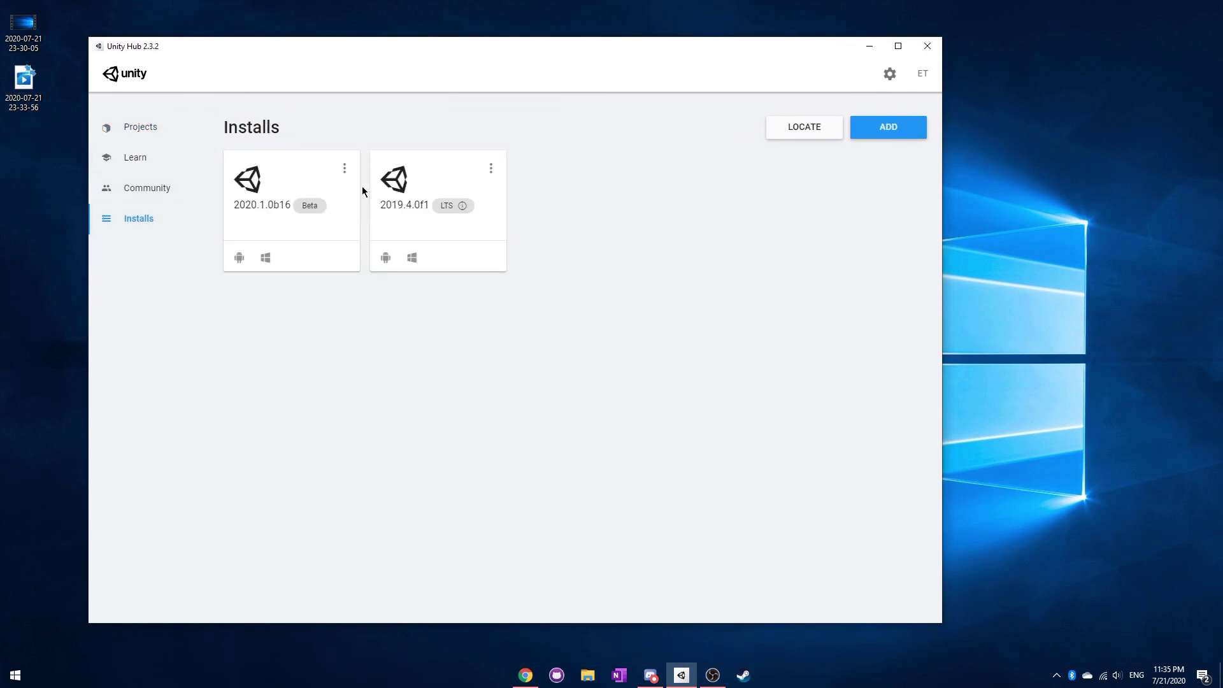
left_click(152, 129)
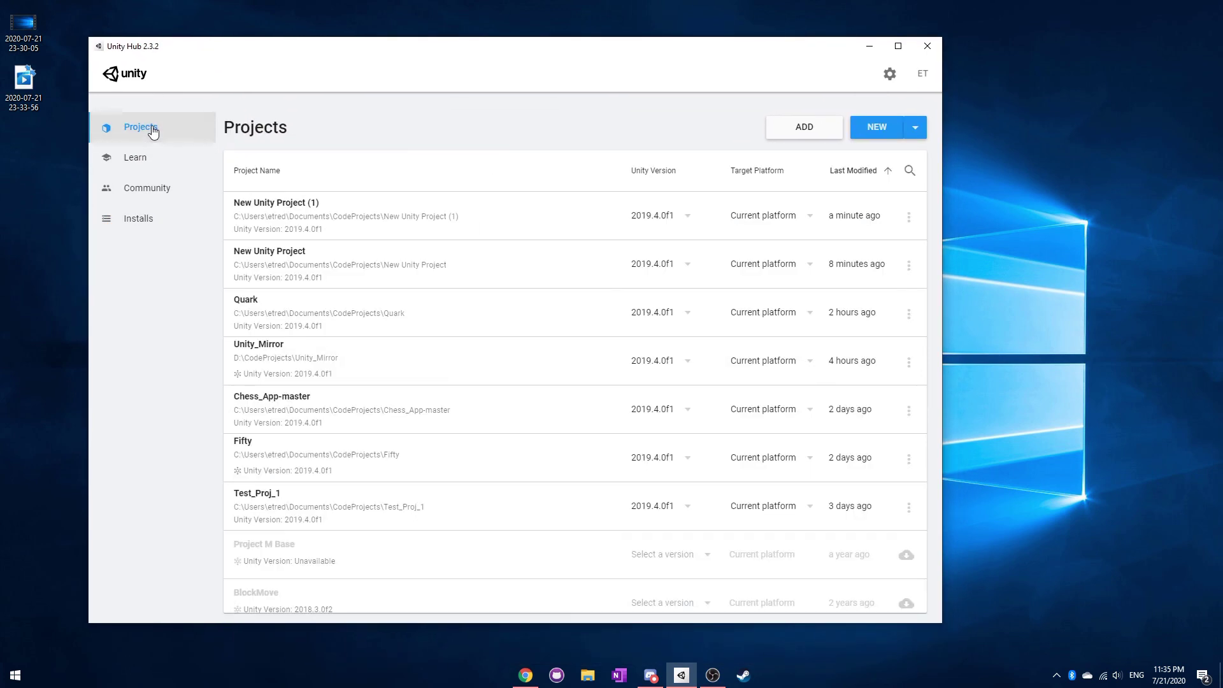
scroll(261, 526, "down", 1)
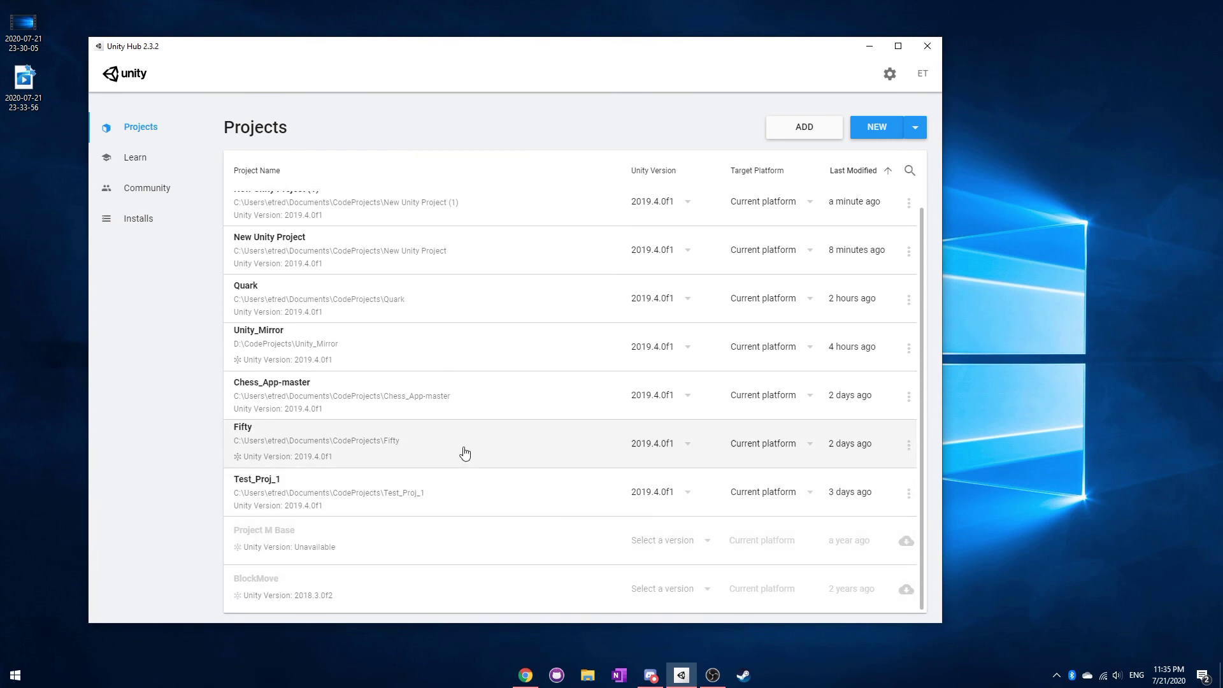
scroll(465, 396, "up", 1)
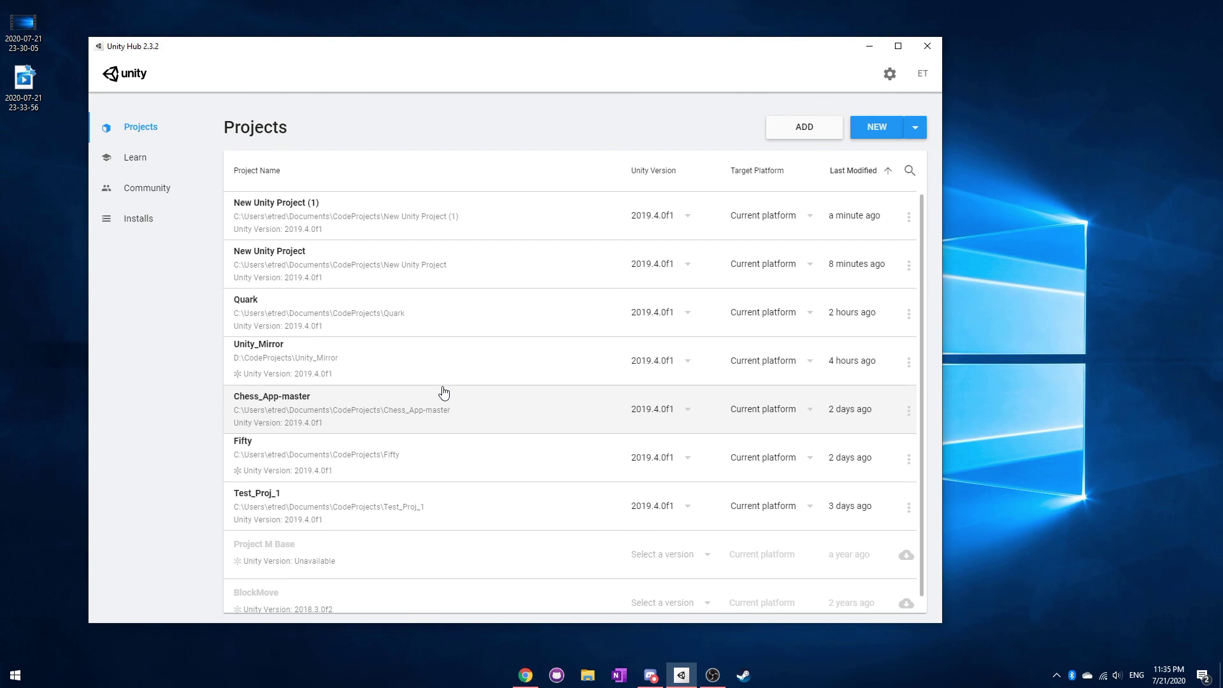
scroll(800, 456, "down", 1)
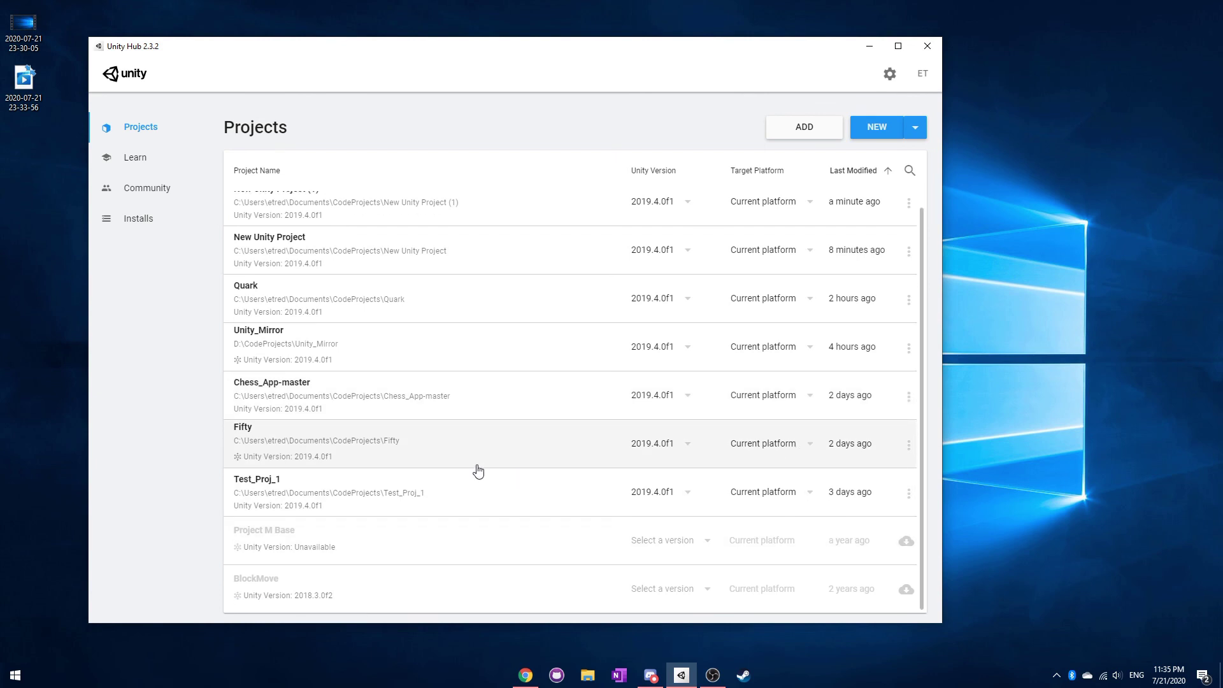
scroll(472, 470, "up", 1)
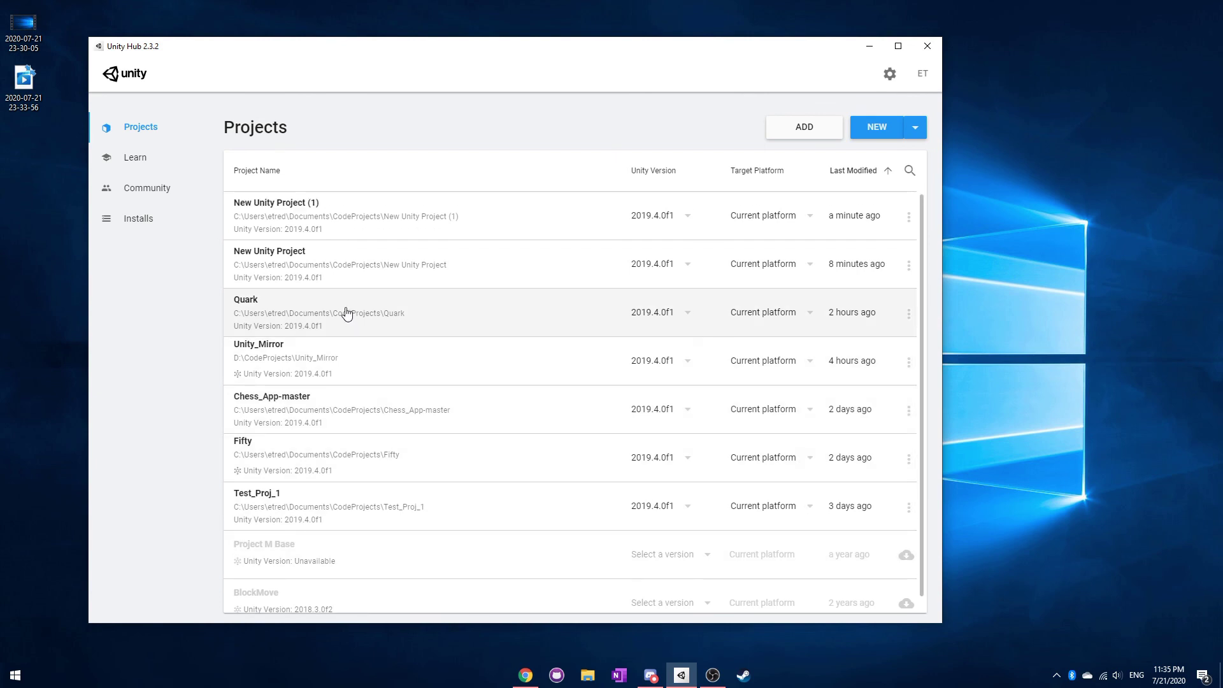